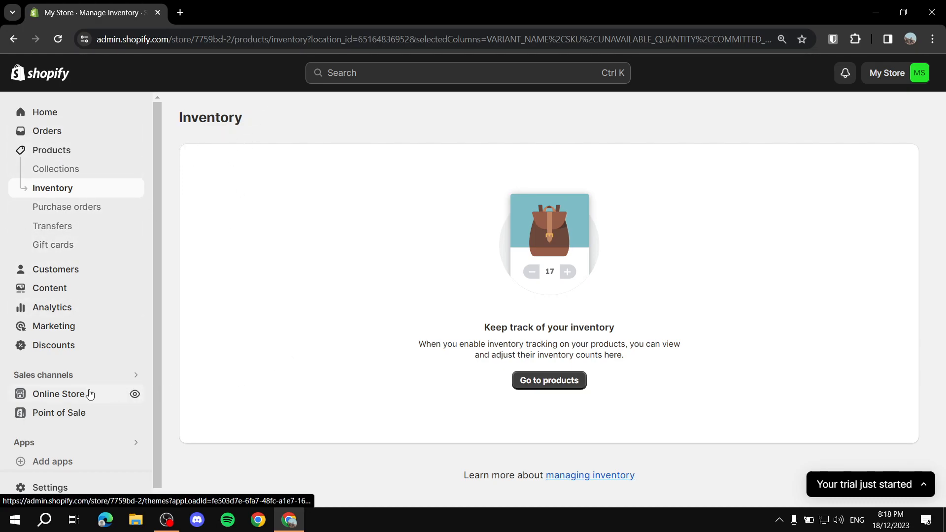
# - Add a new page to the online store's pages and title it Hoodies
pyautogui.click(69, 400)
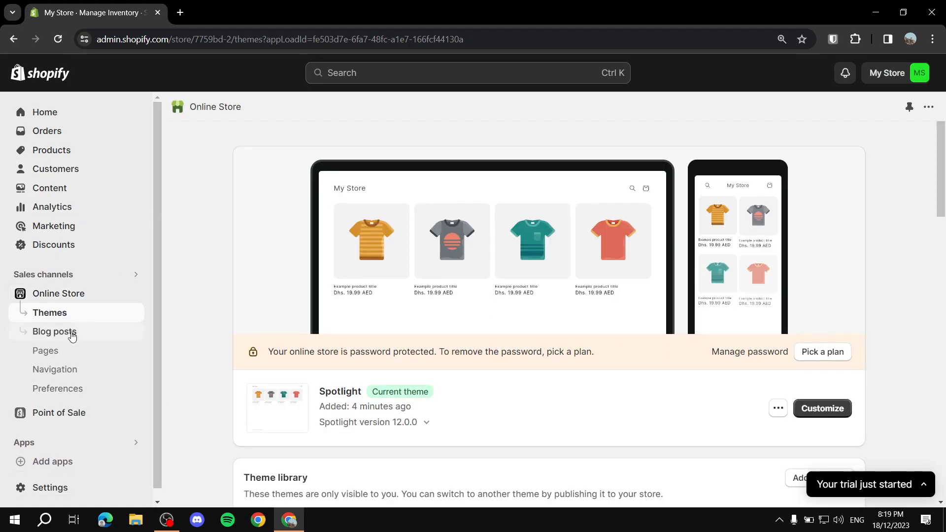
pyautogui.click(48, 356)
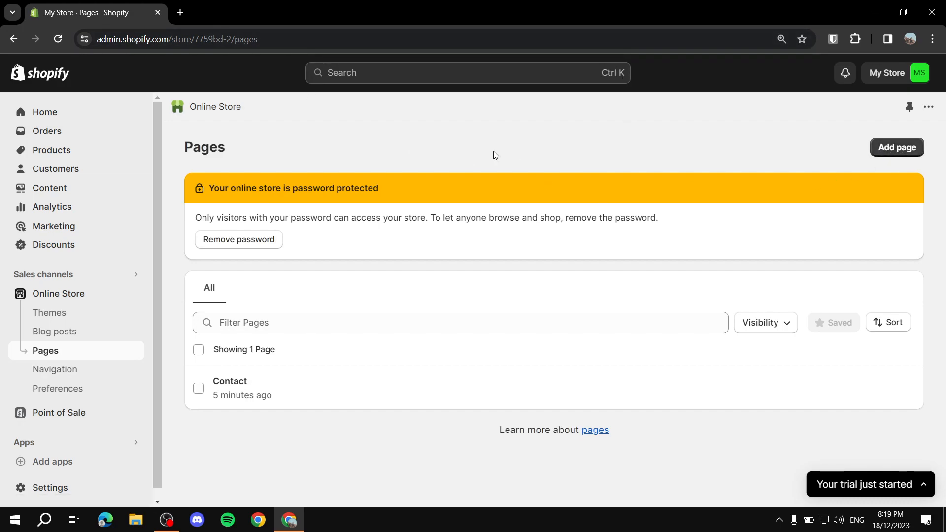
pyautogui.click(896, 148)
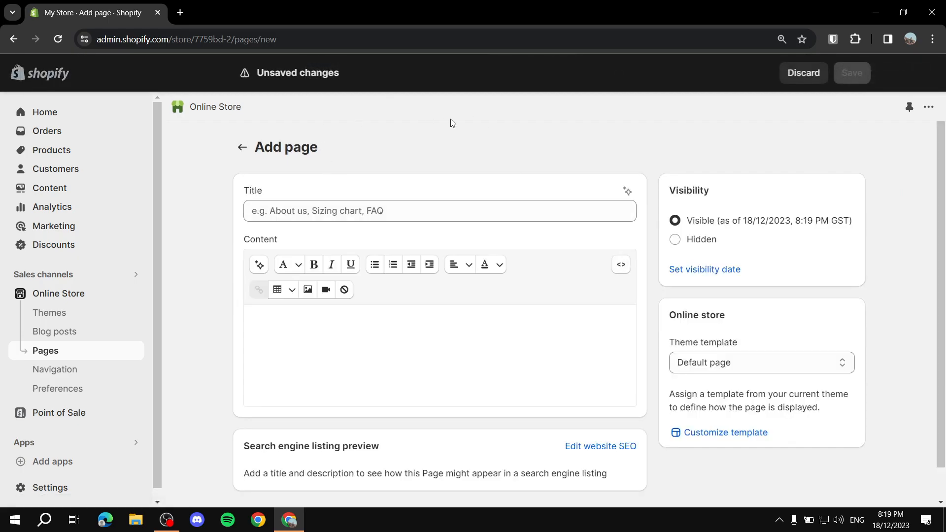
pyautogui.scroll(-1, 310, 169)
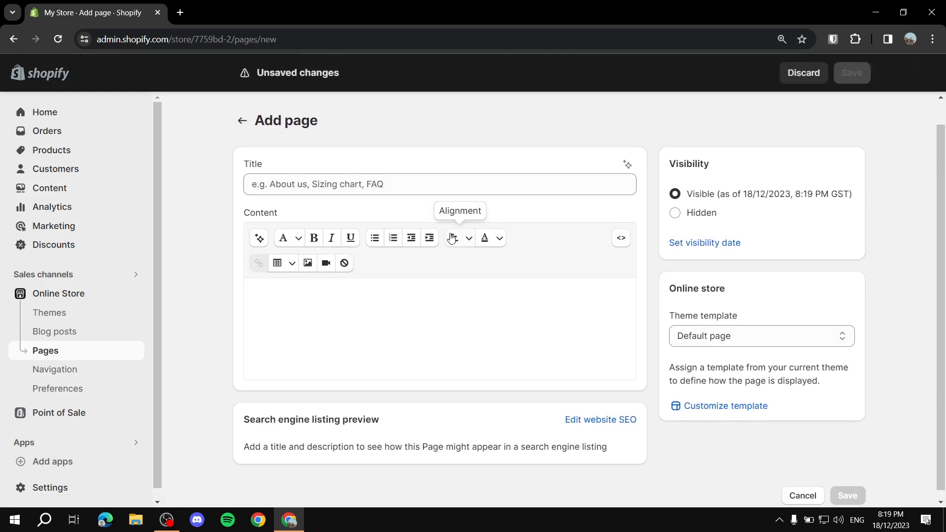
pyautogui.scroll(1, 451, 238)
pyautogui.click(473, 209)
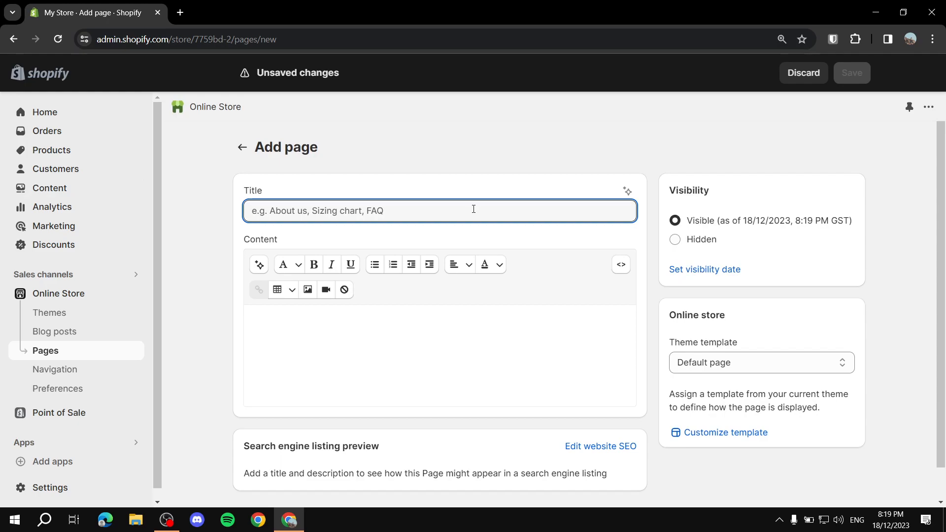
pyautogui.write('Hoodies')
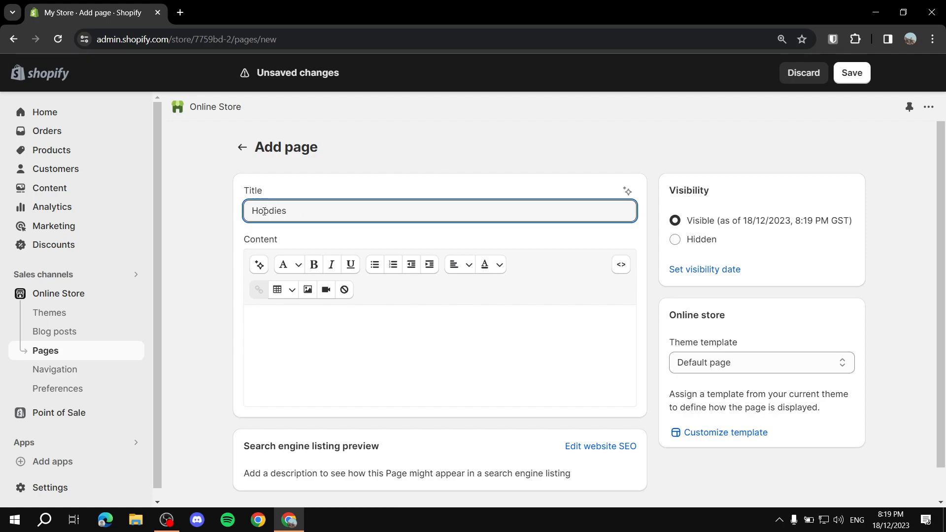
pyautogui.scroll(-1, 266, 216)
pyautogui.click(184, 294)
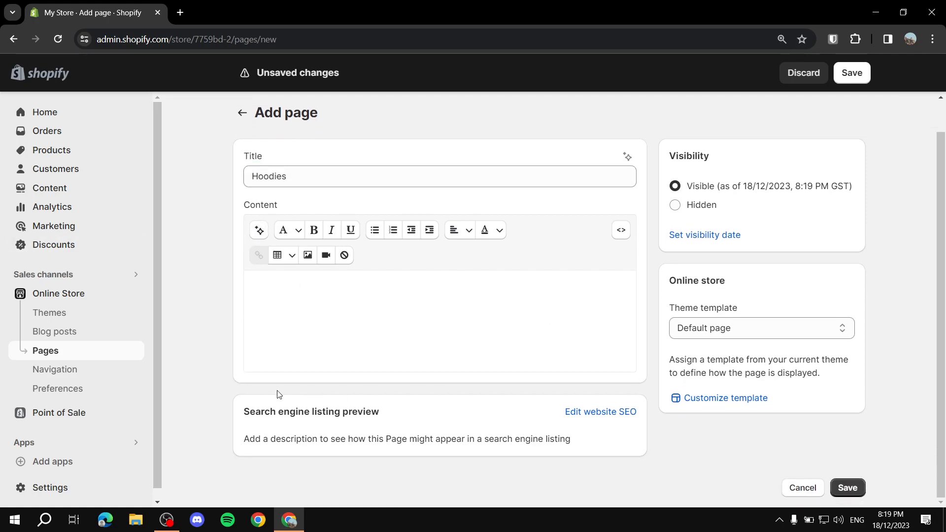
# - Open the new page's search engine listing for editing and set its page title to Hoodies
pyautogui.click(593, 413)
pyautogui.scroll(-3, 528, 387)
pyautogui.scroll(-1, 529, 387)
pyautogui.click(323, 251)
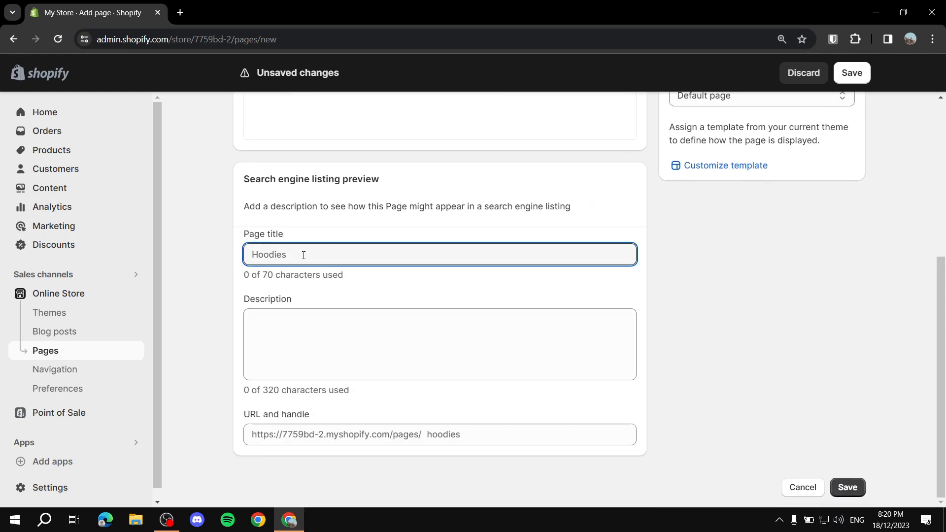
pyautogui.write('H')
pyautogui.press('BackSpace')
pyautogui.write('Hoodie ')
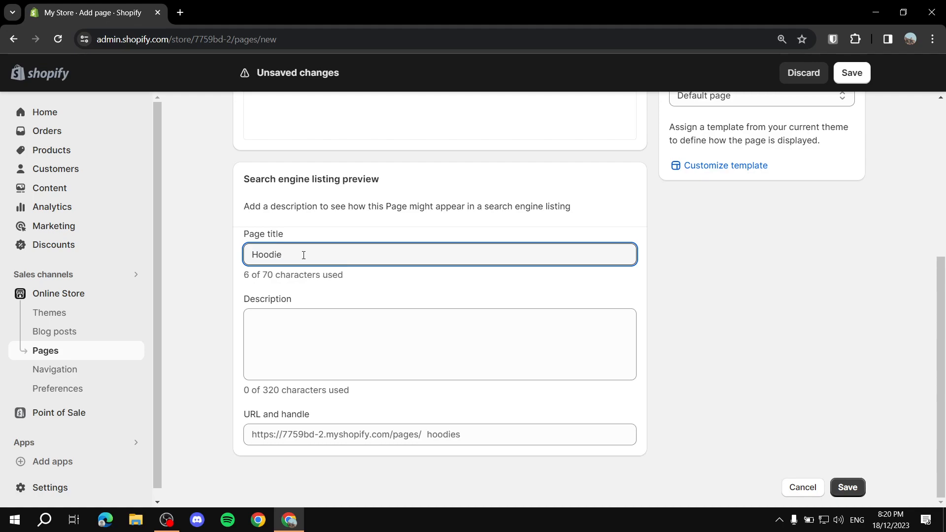
pyautogui.write('Produ')
pyautogui.press('BackSpace')
pyautogui.press('BackSpace')
pyautogui.press('BackSpace')
pyautogui.press('BackSpace')
pyautogui.press('BackSpace')
pyautogui.press('BackSpace')
pyautogui.write('s')
# - Enter the search listing description "Here are all the test Hoodie products."
pyautogui.click(306, 318)
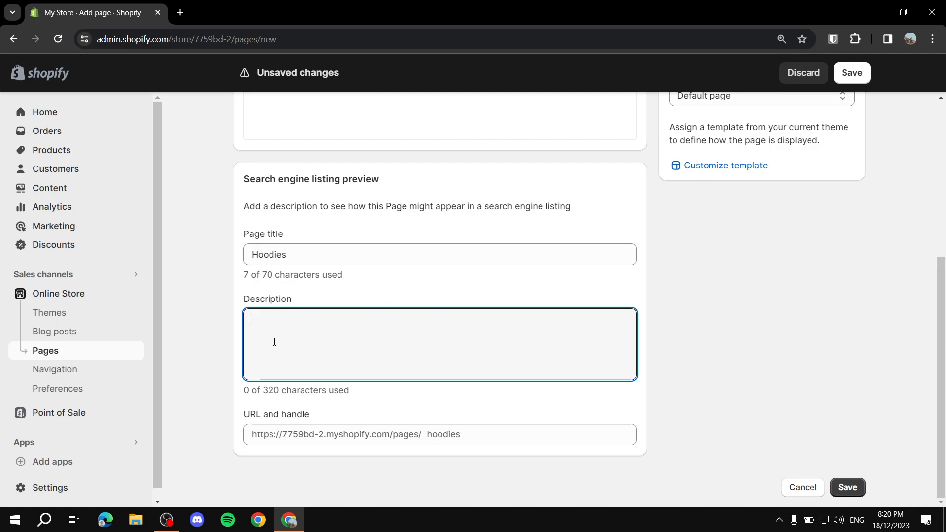
pyautogui.write('Here ')
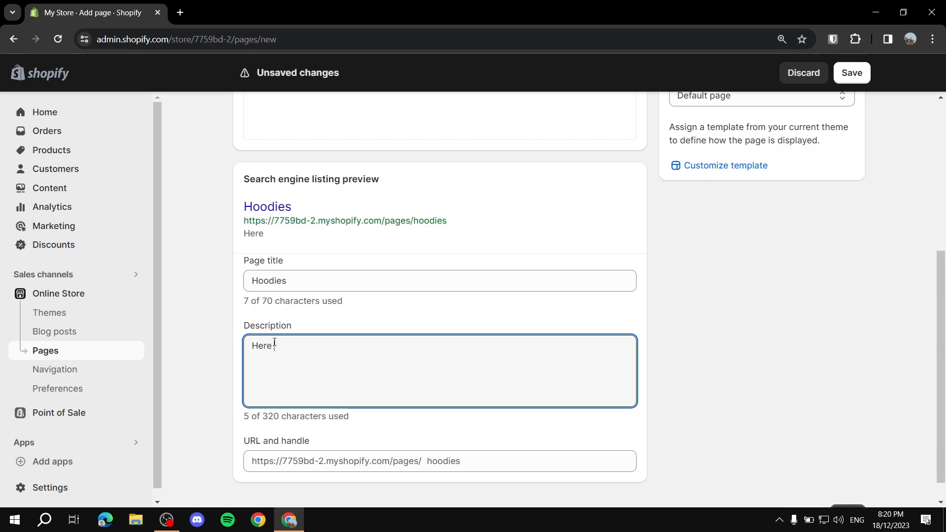
pyautogui.write('are all the test ')
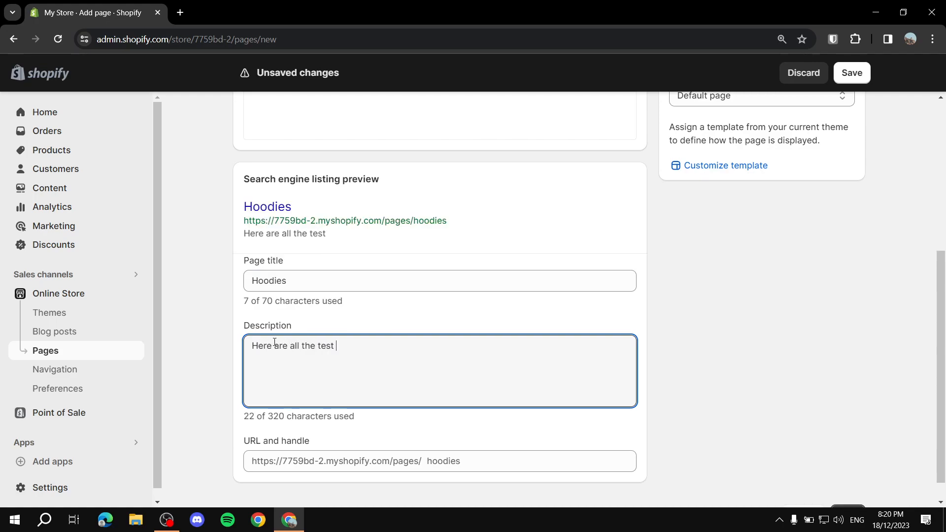
pyautogui.write('Hoodie product')
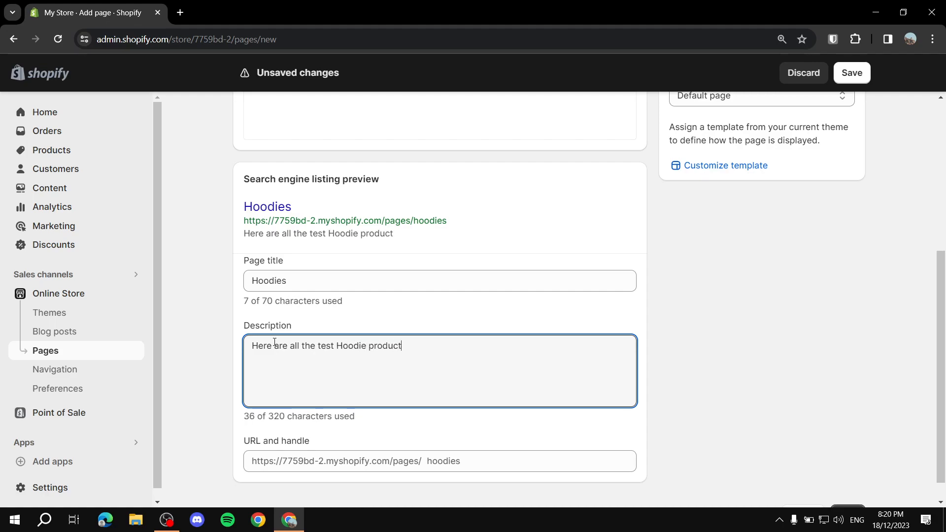
pyautogui.write('s.')
pyautogui.scroll(-1, 228, 288)
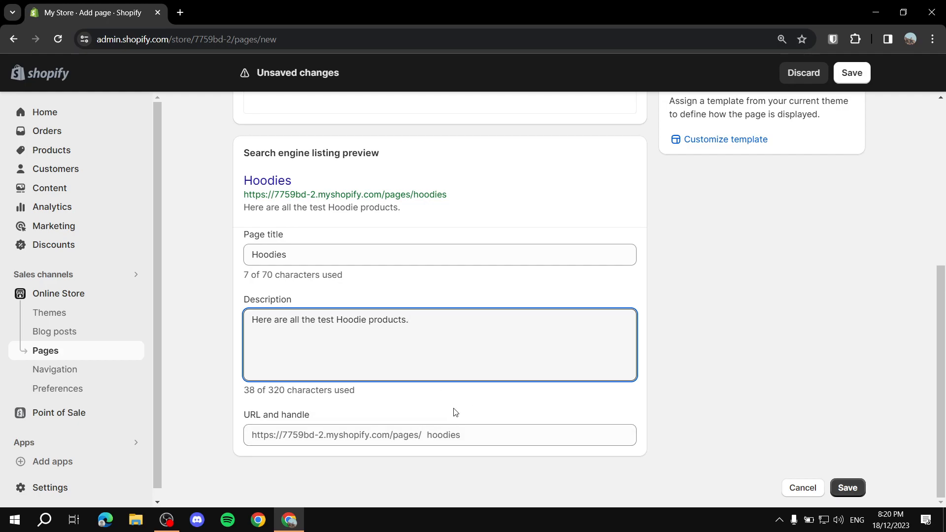
# - Review the page's fields, save the Hoodies page and collapse the trial notice
pyautogui.scroll(6, 478, 388)
pyautogui.scroll(-6, 486, 310)
pyautogui.scroll(6, 502, 261)
pyautogui.scroll(-6, 642, 300)
pyautogui.click(845, 487)
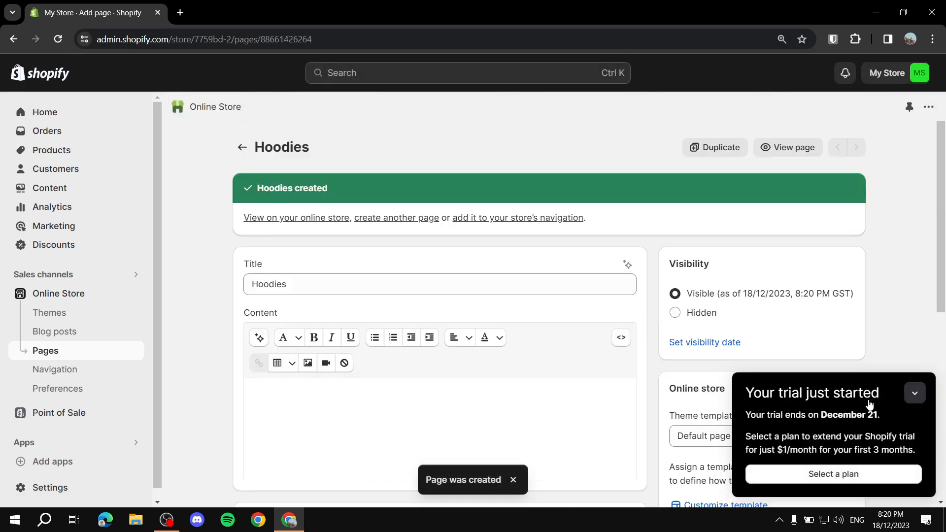
pyautogui.click(914, 393)
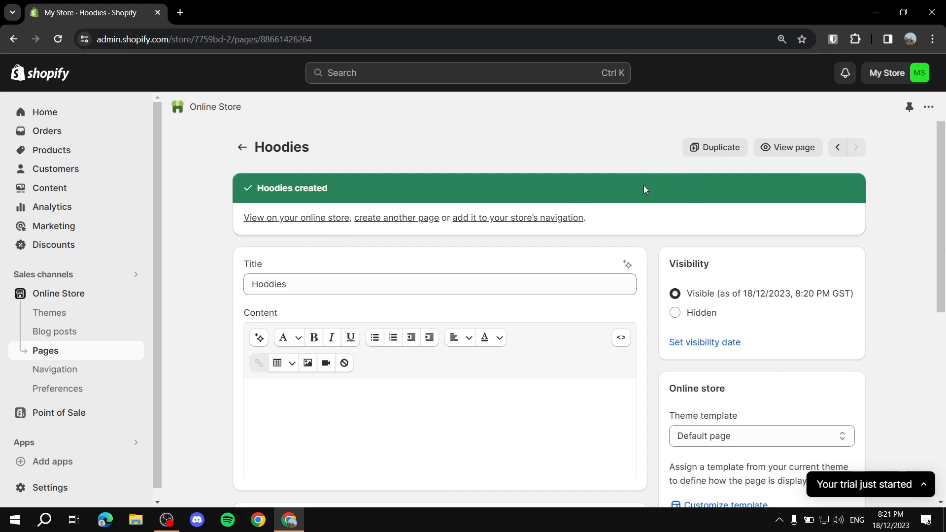
# - Duplicate the Hoodies page under the name "Men boots"
pyautogui.click(724, 148)
pyautogui.click(515, 273)
pyautogui.hotkey('ctrl', 'a')
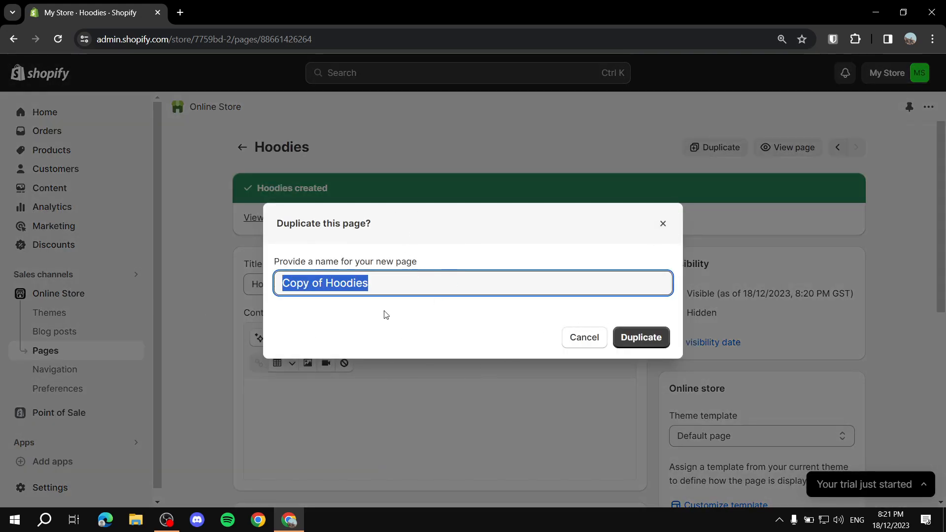
pyautogui.press('BackSpace')
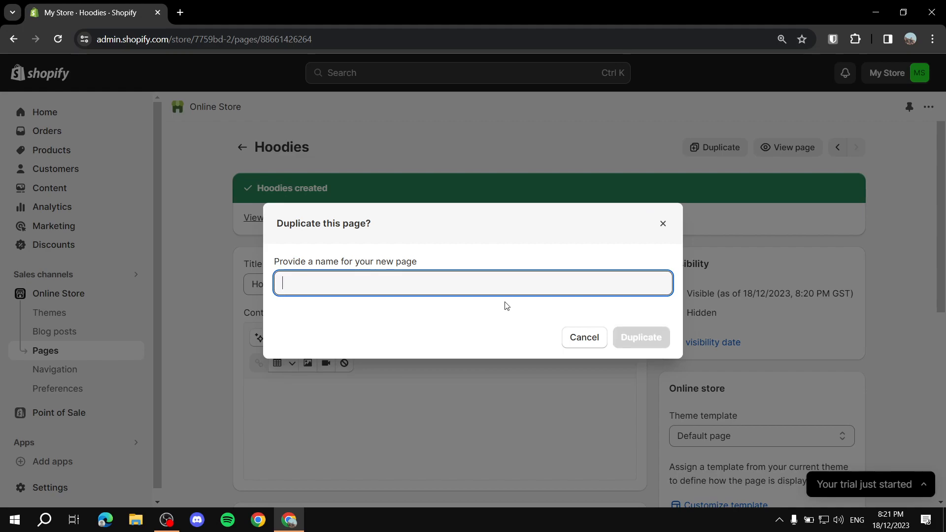
pyautogui.write('Men boots')
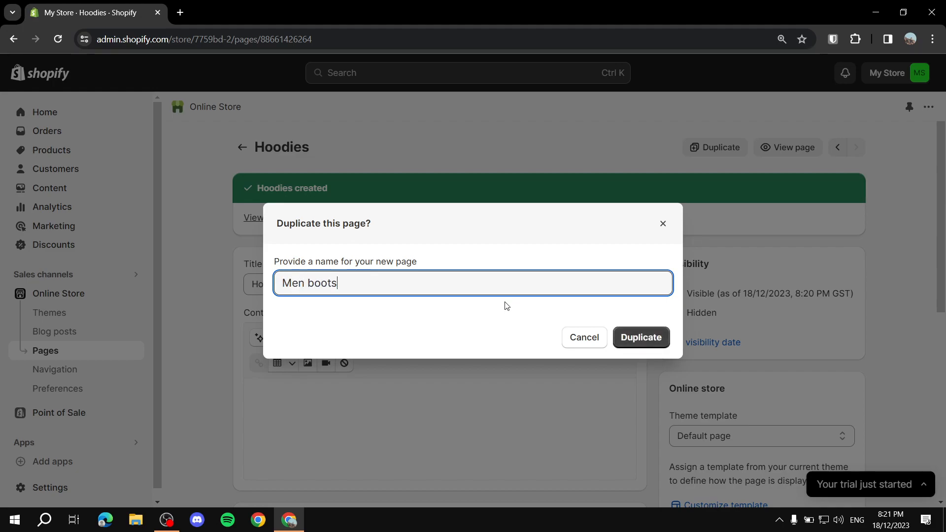
pyautogui.click(629, 333)
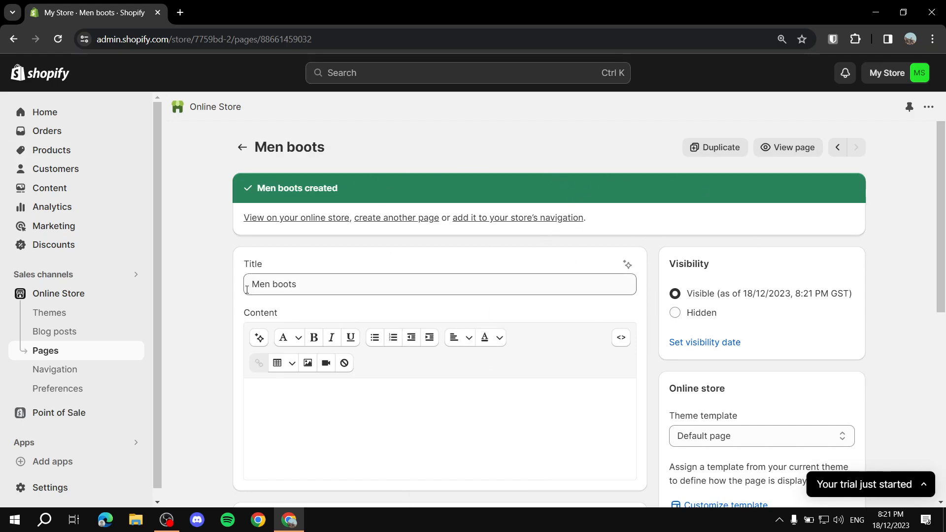
# - Change the search listing page title of the duplicated page to "Boots for men"
pyautogui.scroll(-6, 259, 293)
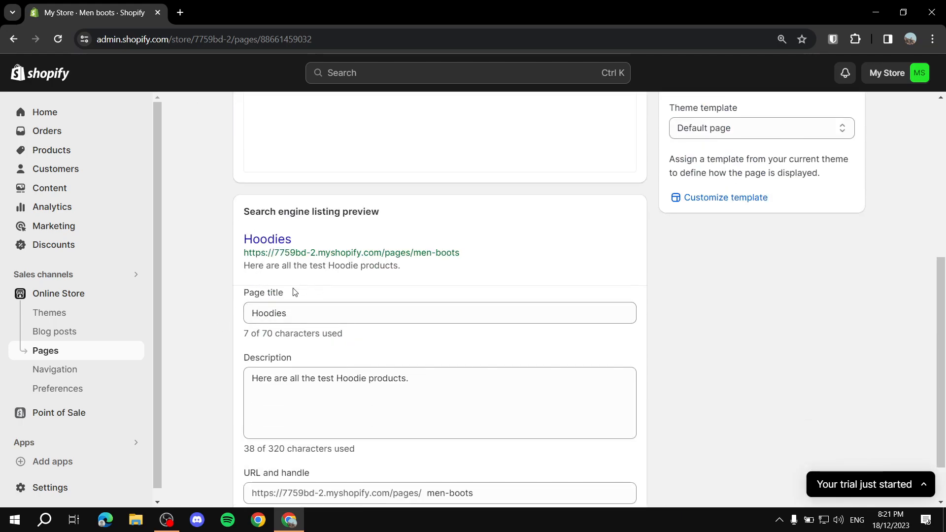
pyautogui.tripleClick(312, 314)
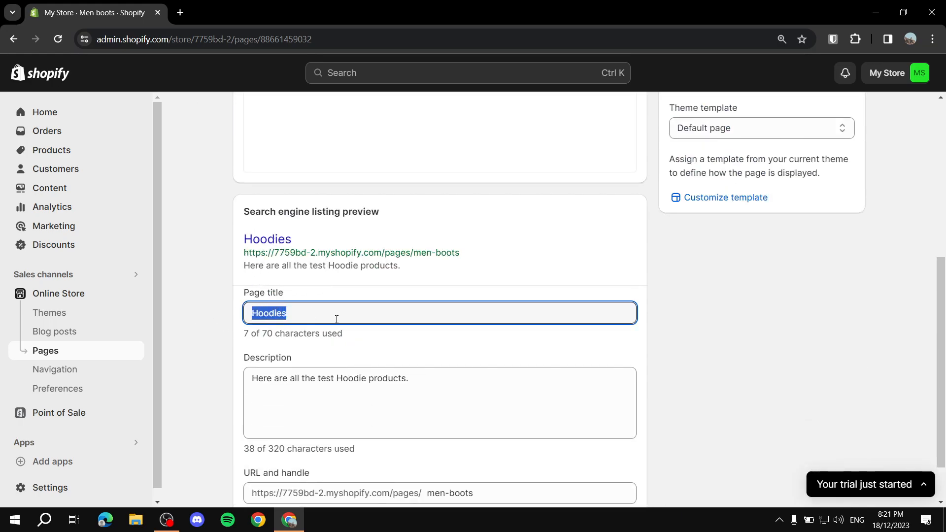
pyautogui.press('BackSpace')
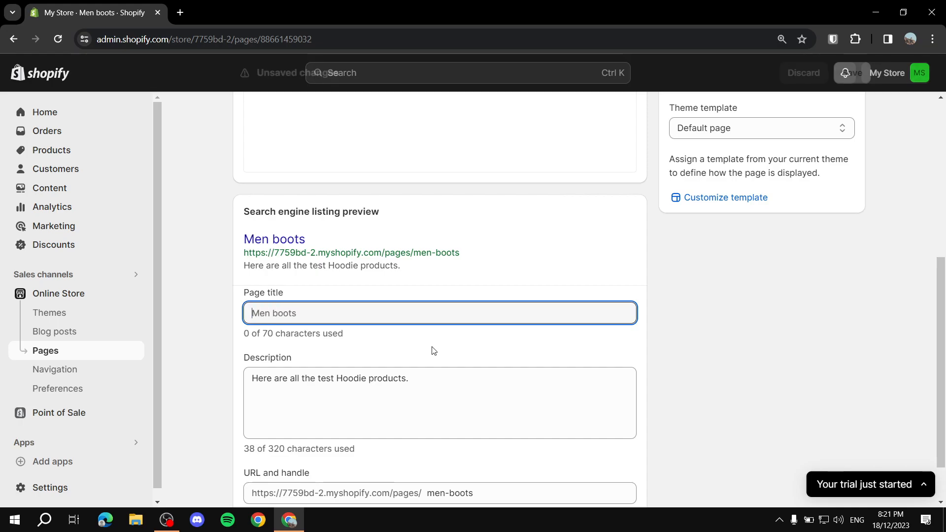
pyautogui.write('Men Boots')
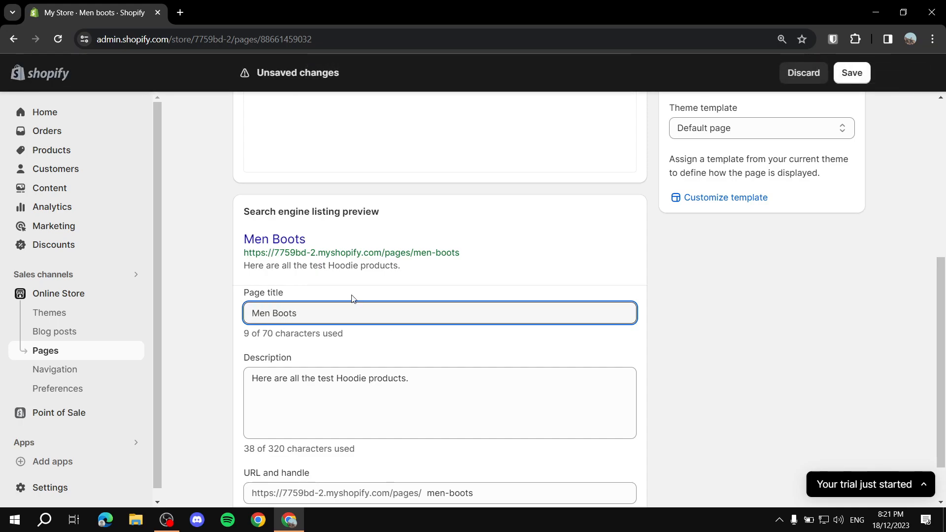
pyautogui.press('BackSpace')
pyautogui.press('BackSpace')
pyautogui.press('BackSpace')
pyautogui.press('BackSpace')
pyautogui.press('BackSpace')
pyautogui.press('BackSpace')
pyautogui.press('BackSpace')
pyautogui.press('BackSpace')
pyautogui.press('BackSpace')
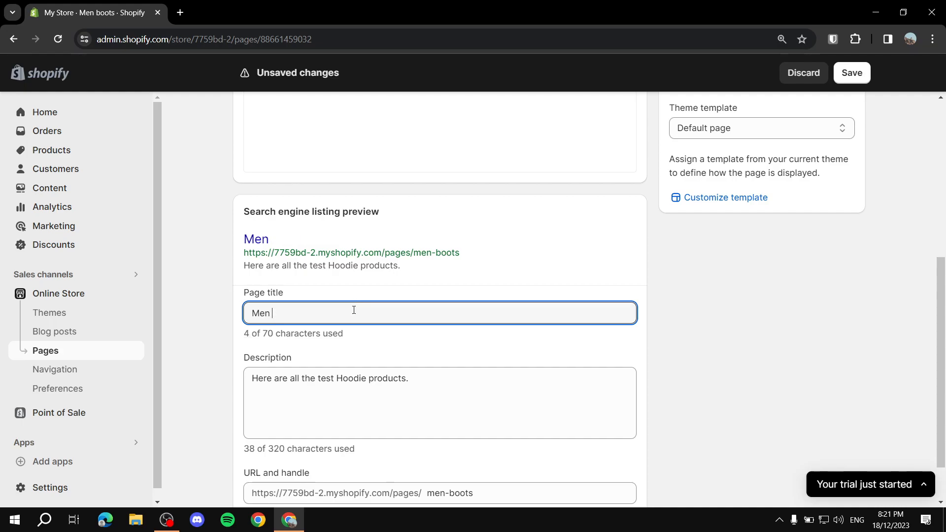
pyautogui.write('Boots for men')
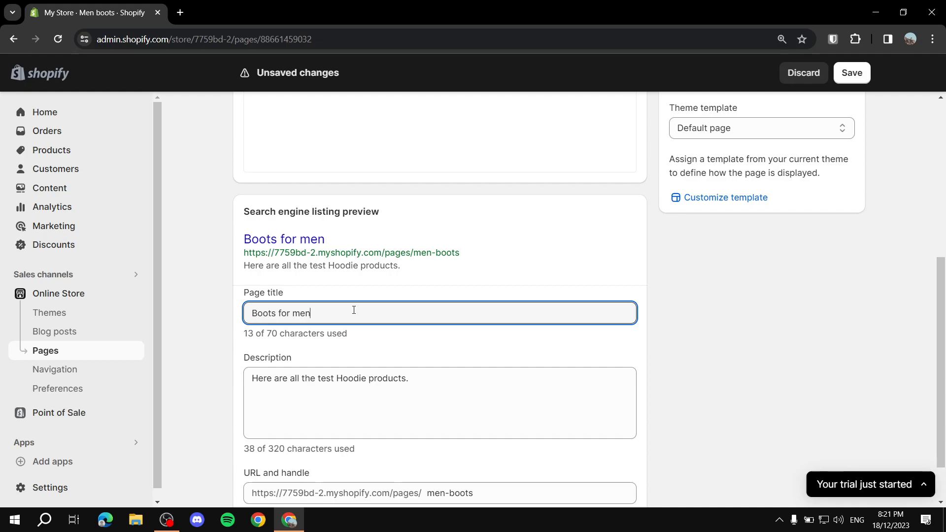
# - Replace "Hoodie" with "Men boots" in the duplicated page's search listing description
pyautogui.scroll(6, 356, 230)
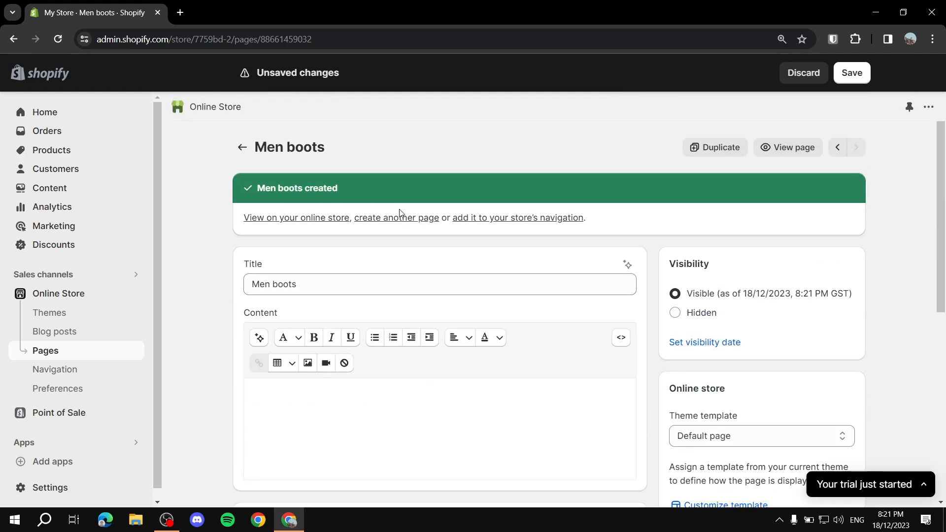
pyautogui.scroll(-6, 246, 290)
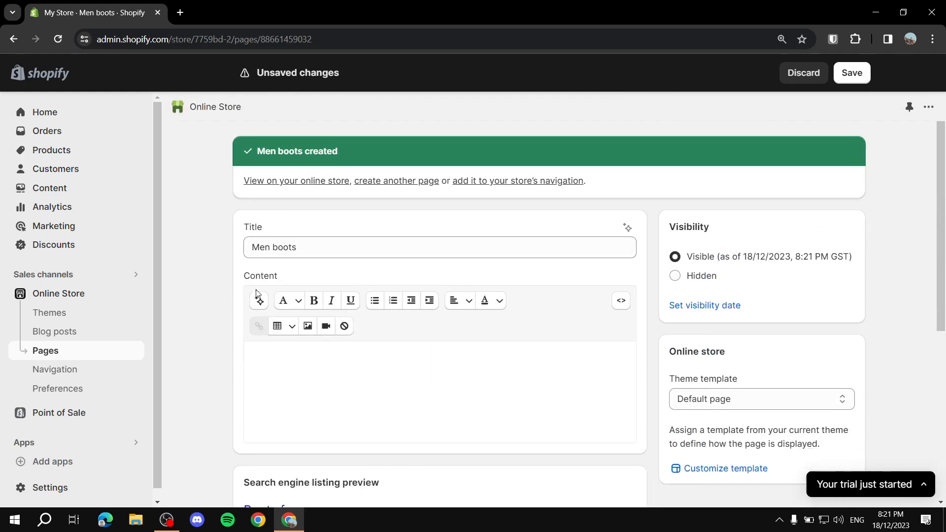
pyautogui.click(227, 238)
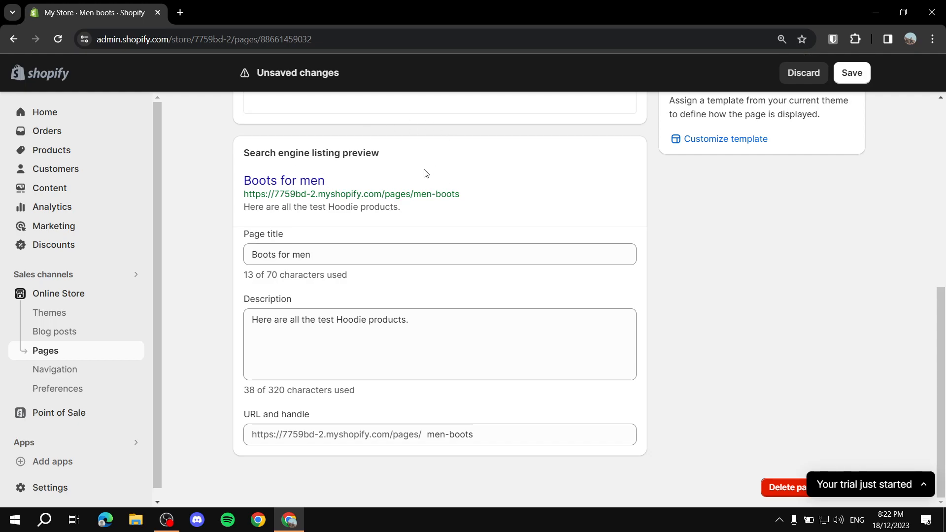
pyautogui.scroll(10, 427, 165)
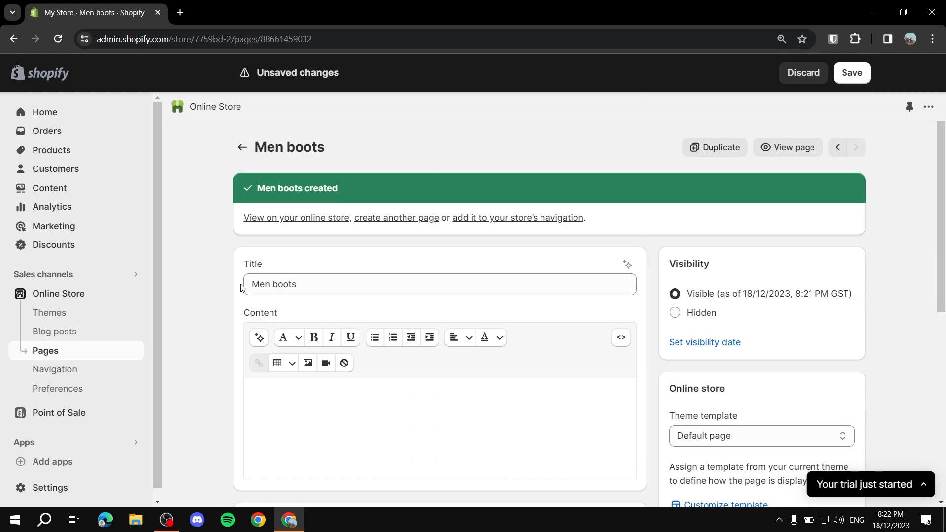
pyautogui.scroll(-8, 171, 229)
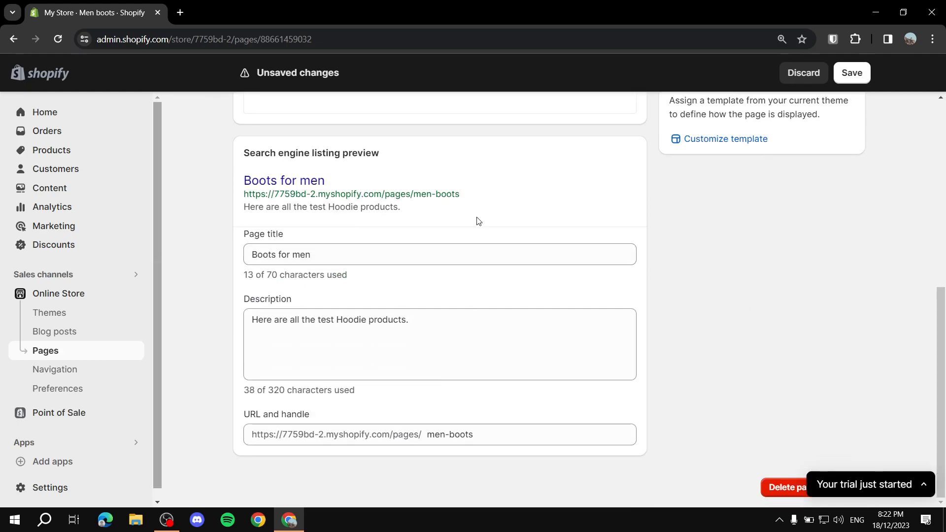
pyautogui.doubleClick(365, 321)
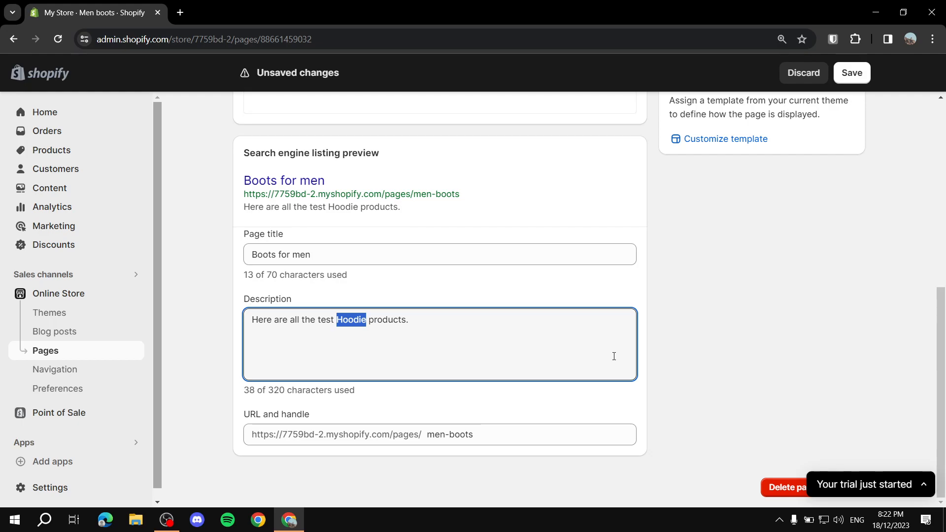
pyautogui.write('Men boots')
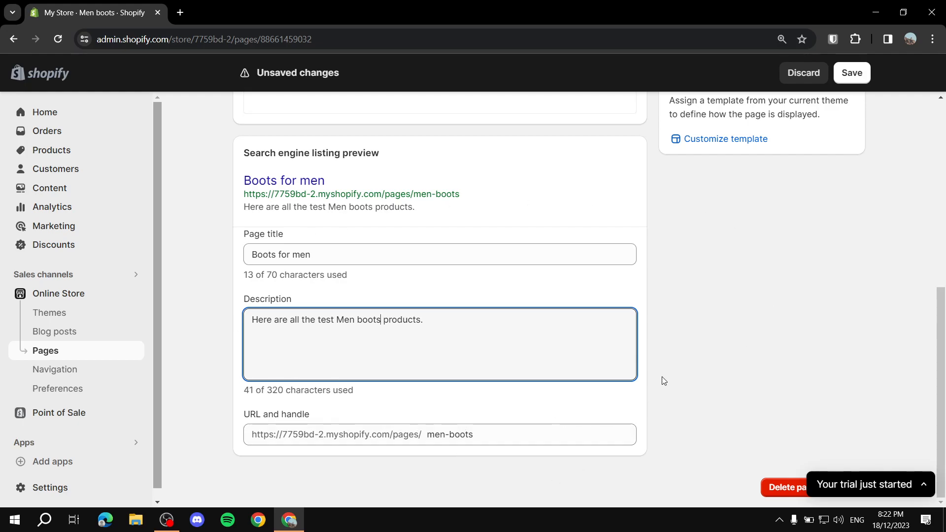
pyautogui.scroll(15, 869, 412)
pyautogui.scroll(-4, 869, 412)
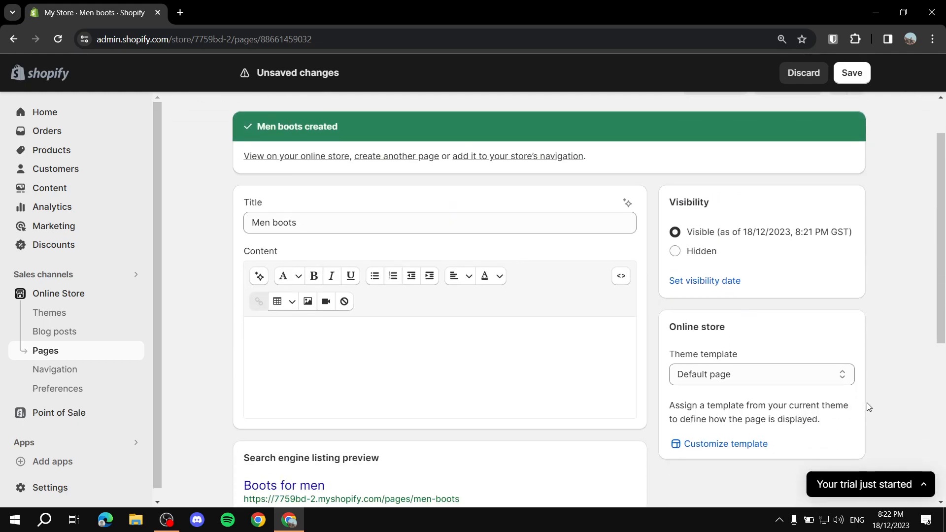
pyautogui.scroll(-3, 882, 382)
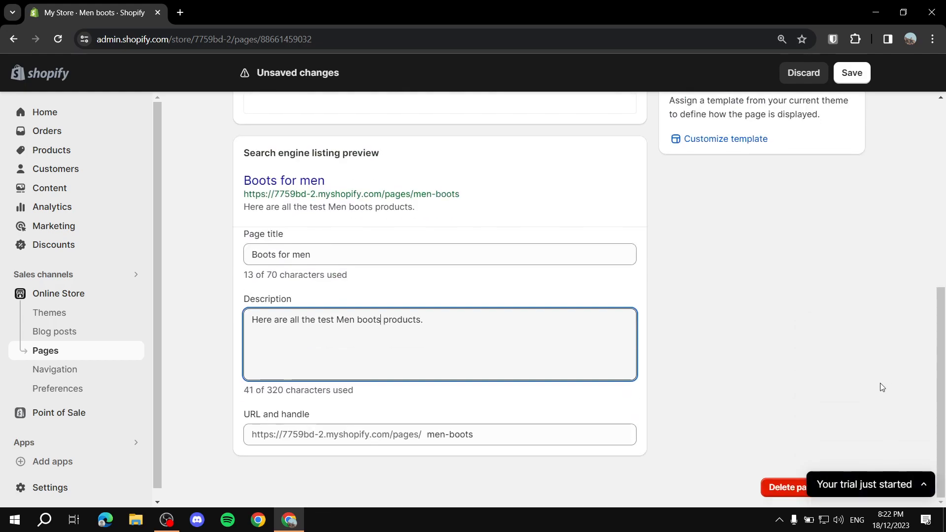
# - Check the duplicated page's search listing, collapse the trial notice and save the Men boots page
pyautogui.scroll(2, 865, 405)
pyautogui.scroll(-2, 871, 417)
pyautogui.scroll(1, 877, 423)
pyautogui.scroll(-1, 862, 503)
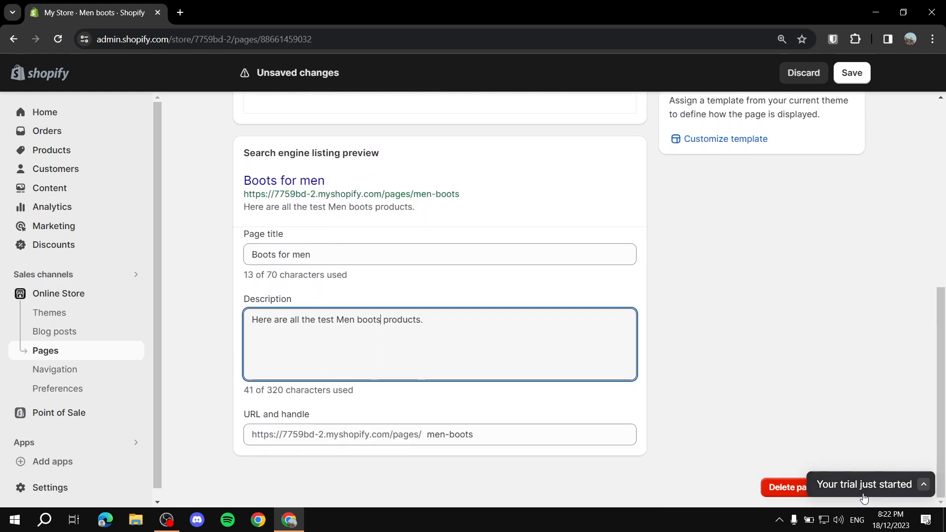
pyautogui.click(890, 484)
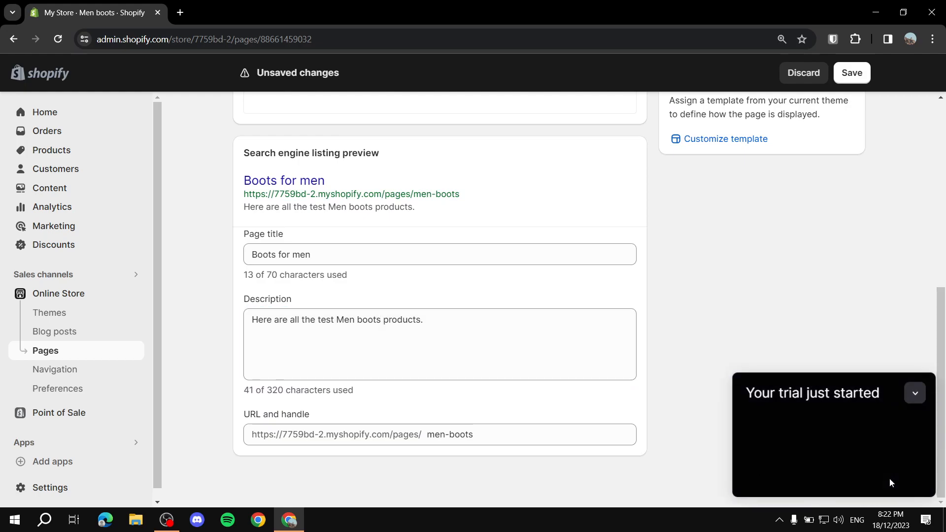
pyautogui.click(913, 393)
pyautogui.scroll(6, 872, 412)
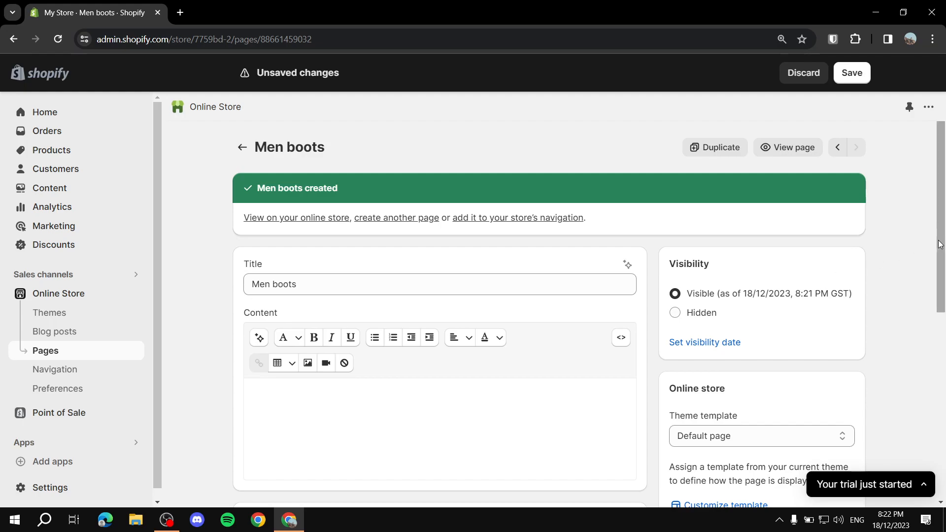
pyautogui.moveTo(942, 244); pyautogui.dragTo(942, 423)
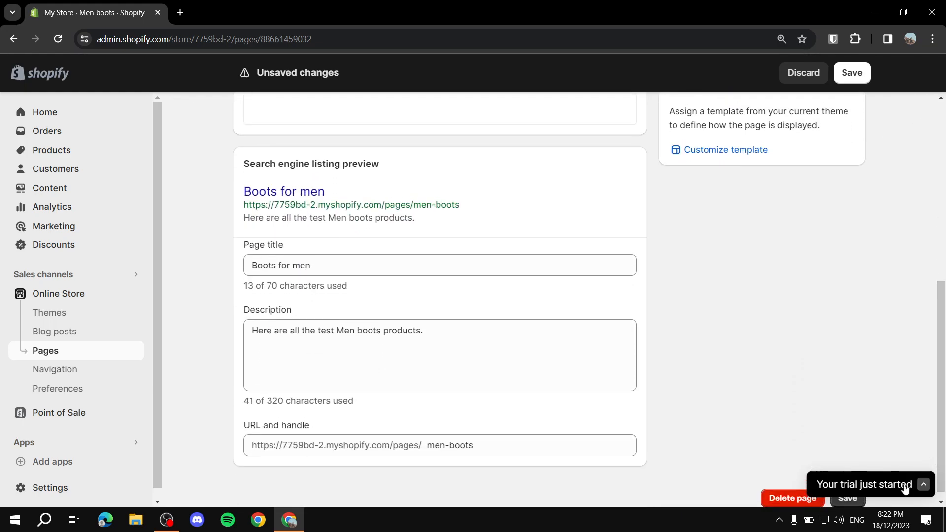
pyautogui.click(847, 499)
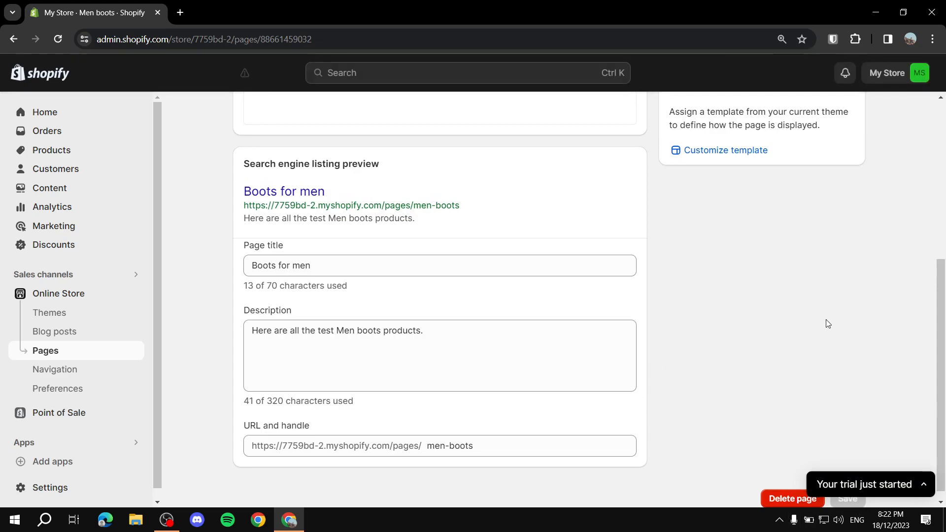
# - Duplicate the Men boots page under the name "Shirts"
pyautogui.scroll(6, 629, 321)
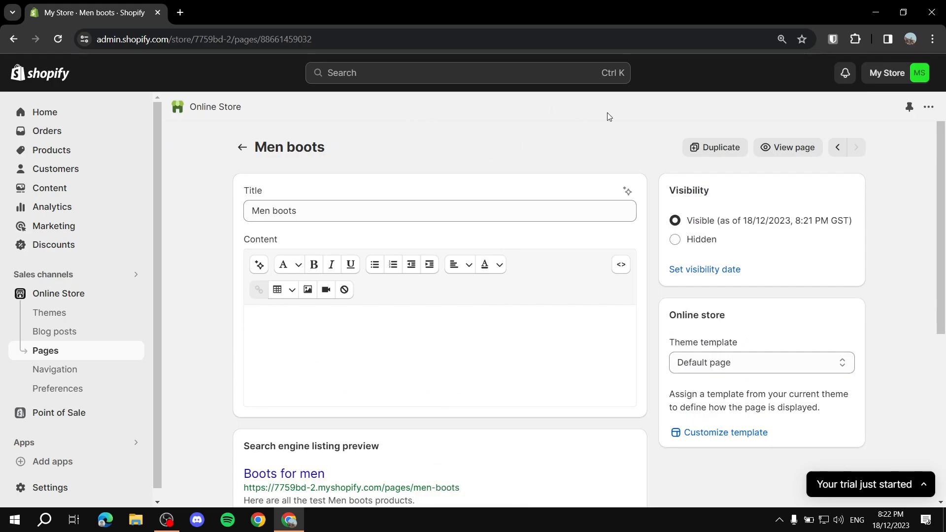
pyautogui.click(728, 148)
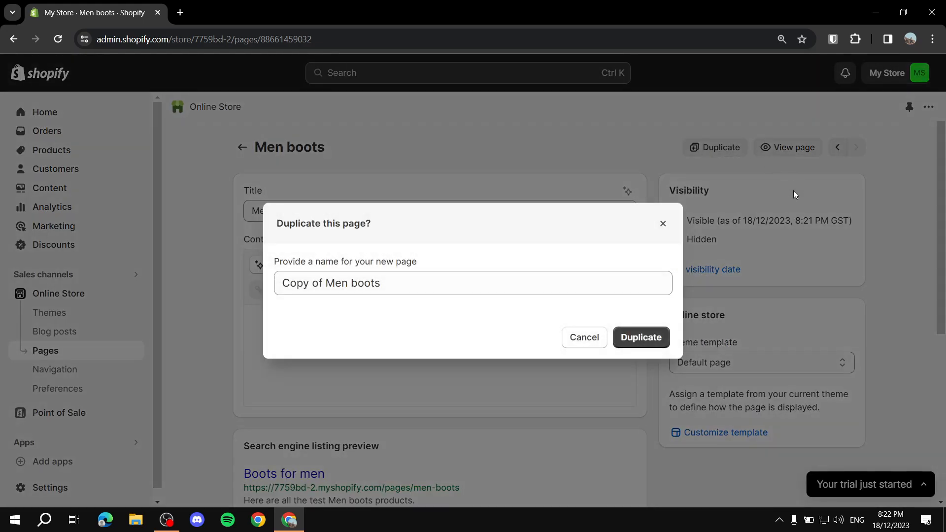
pyautogui.moveTo(526, 280); pyautogui.dragTo(32, 266)
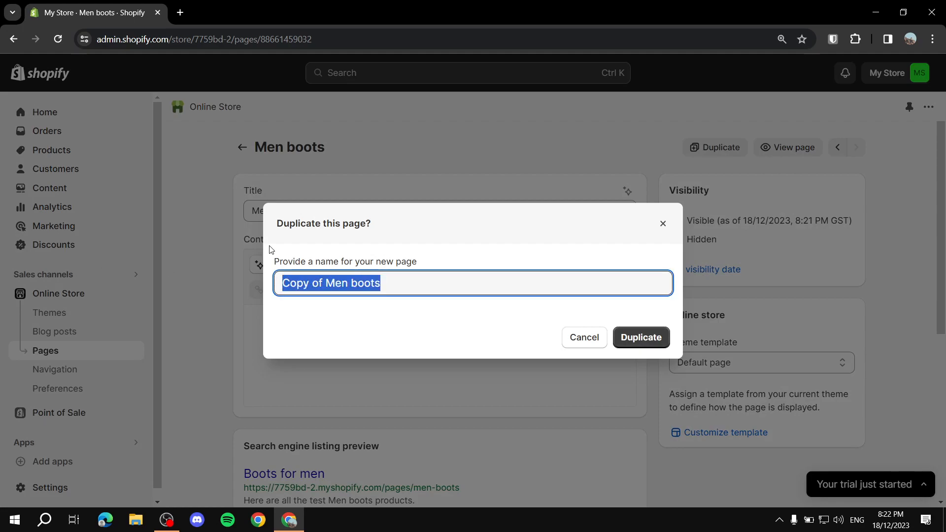
pyautogui.write('Shirts')
pyautogui.click(641, 337)
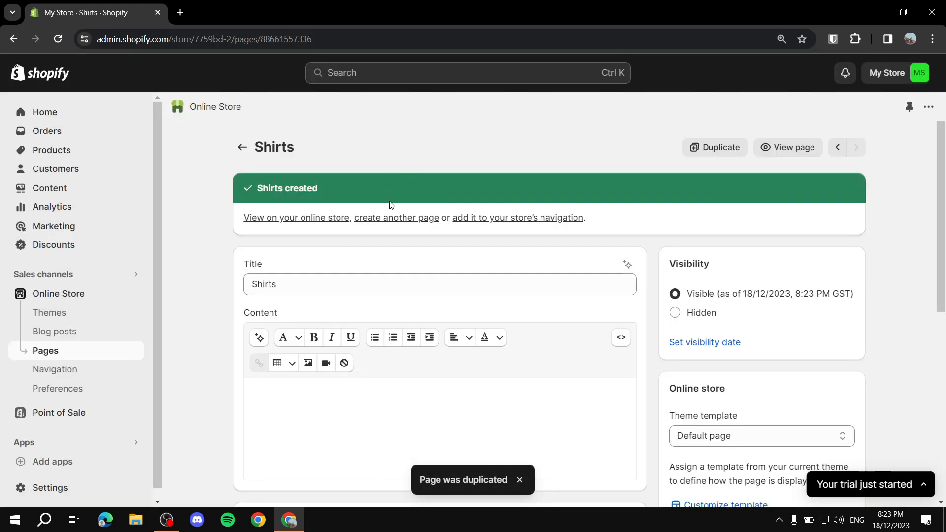
# - Change the search listing page title of the Shirts page to "Shirts"
pyautogui.scroll(-8, 394, 252)
pyautogui.moveTo(332, 266); pyautogui.dragTo(270, 204)
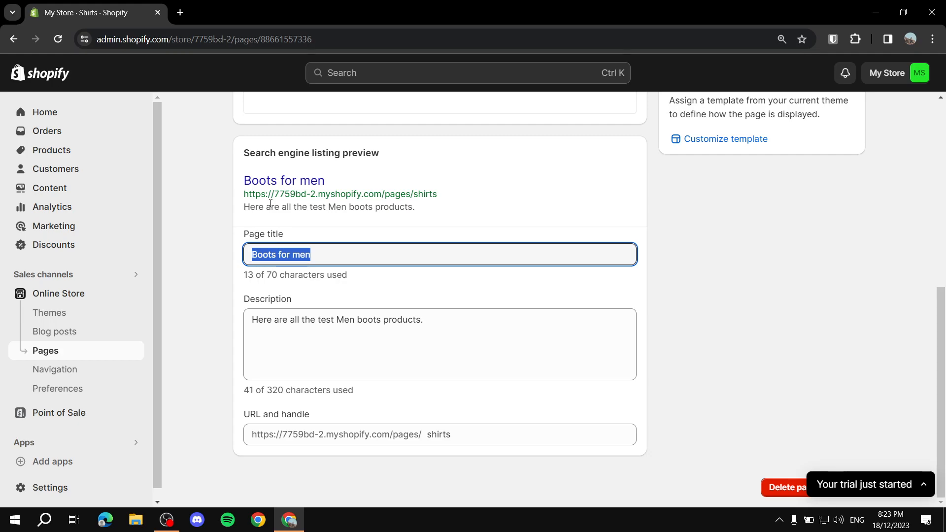
pyautogui.write('Shirt')
pyautogui.press('BackSpace')
pyautogui.write('s')
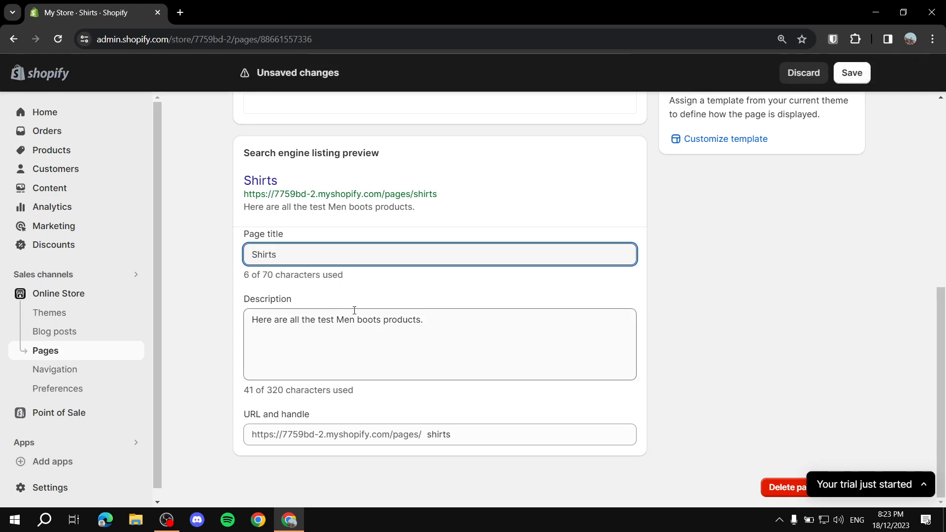
# - Replace "Men boots" with "Shirts" in the search listing description and save the page
pyautogui.moveTo(381, 319); pyautogui.dragTo(337, 319)
pyautogui.write('Shirts')
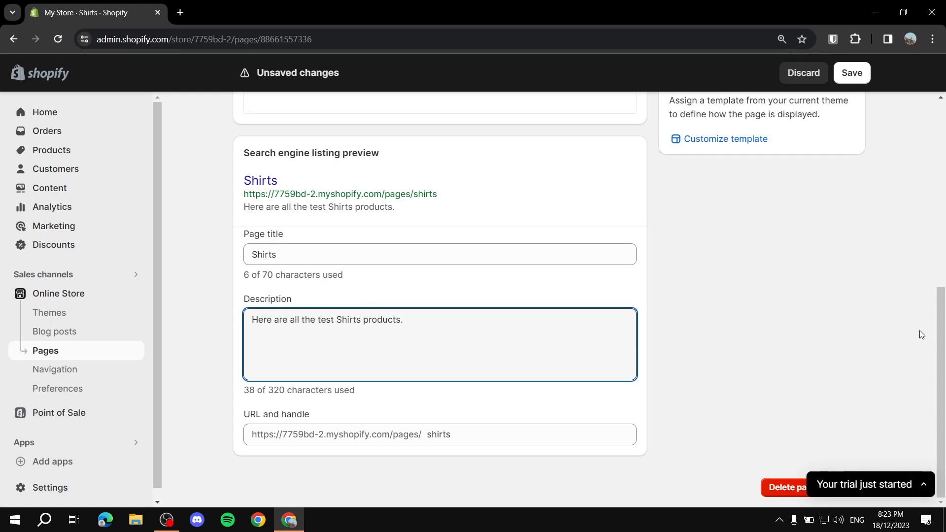
pyautogui.moveTo(941, 328); pyautogui.dragTo(942, 322)
pyautogui.click(843, 498)
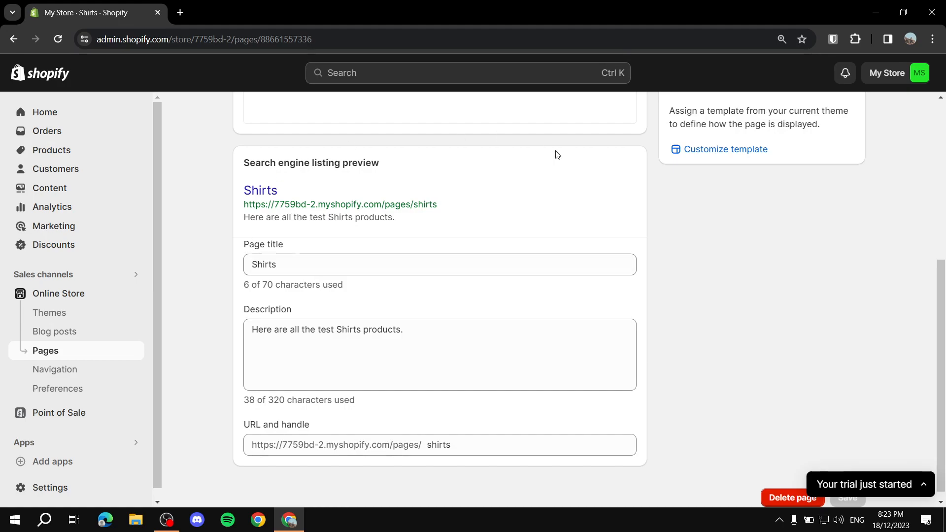
# - Open the main menu for editing in the online store's navigation settings
pyautogui.scroll(4, 510, 215)
pyautogui.scroll(2, 510, 215)
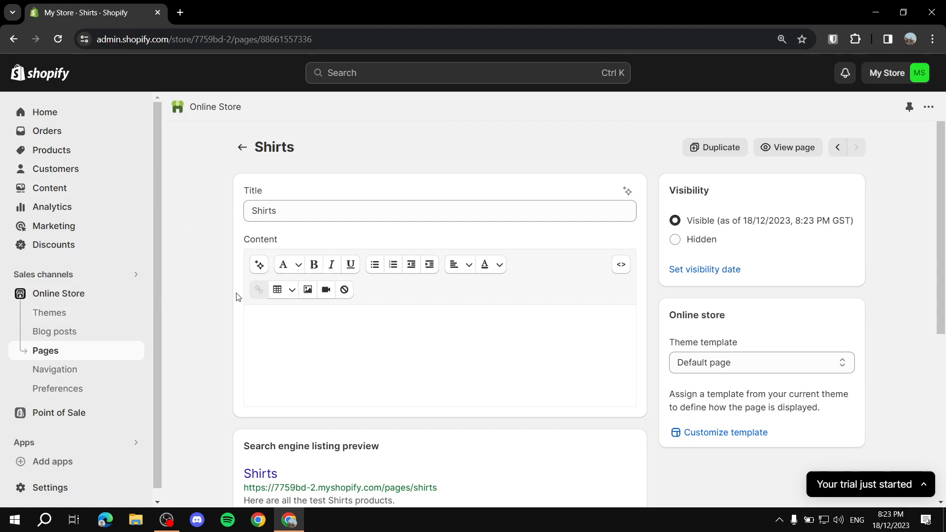
pyautogui.click(55, 373)
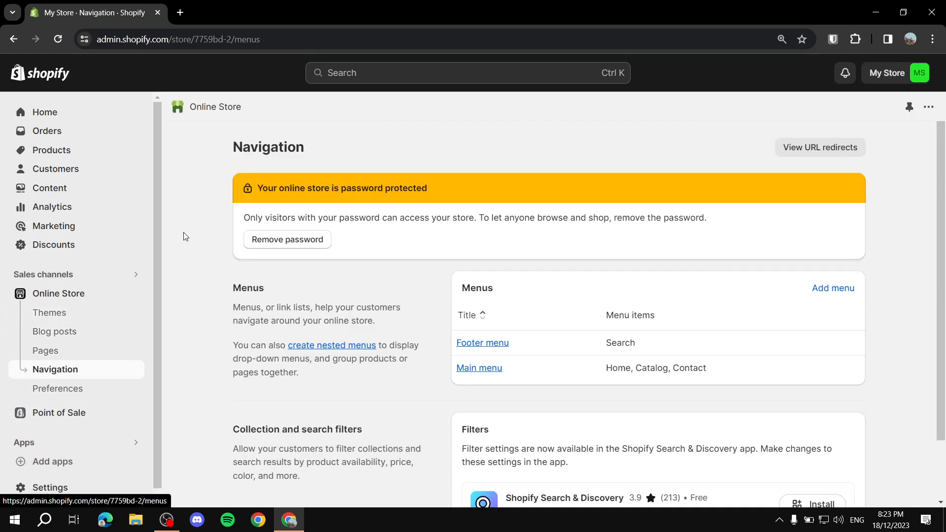
pyautogui.scroll(-2, 438, 189)
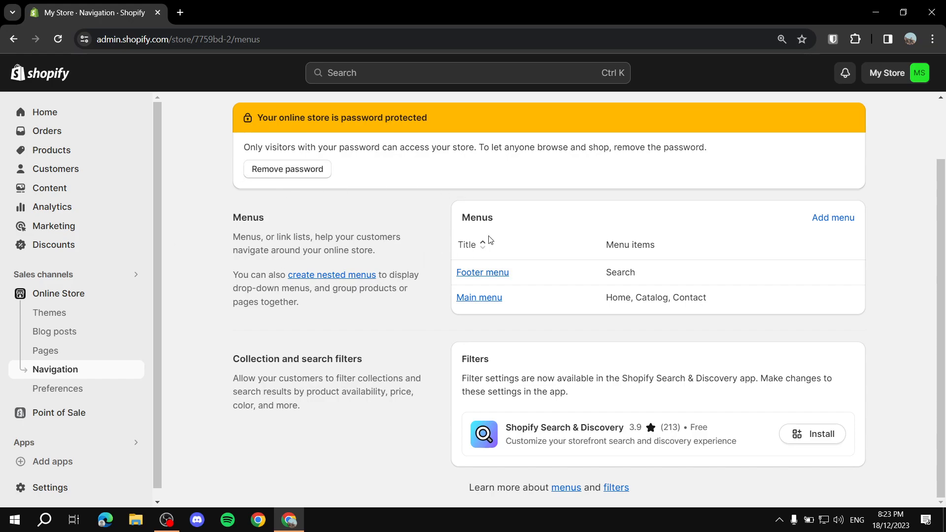
pyautogui.click(480, 298)
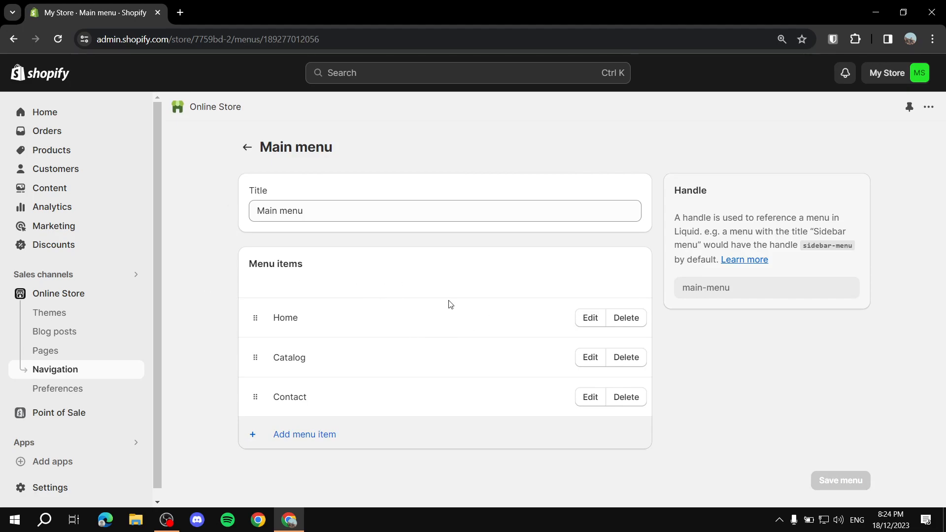
# - Add a menu item named "Categories" to the main menu, linked to the home page
pyautogui.click(317, 436)
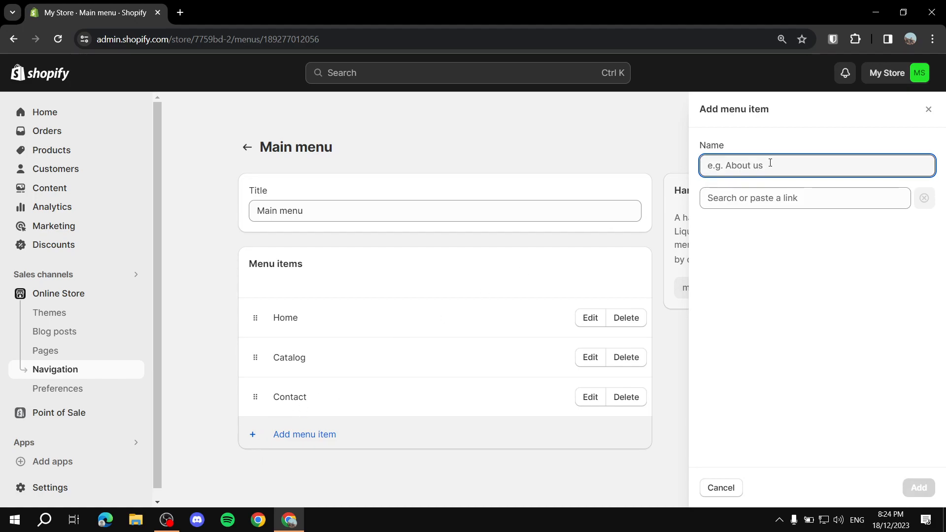
pyautogui.write('Categories')
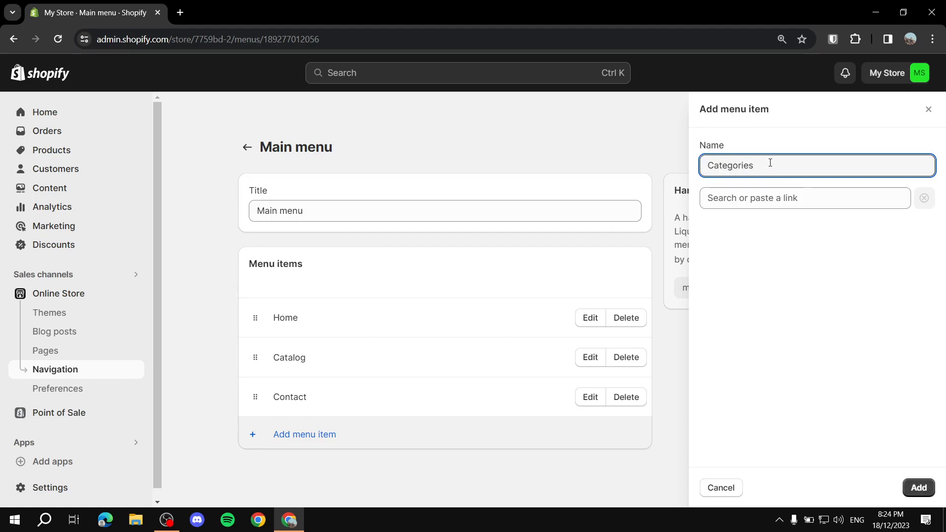
pyautogui.click(789, 197)
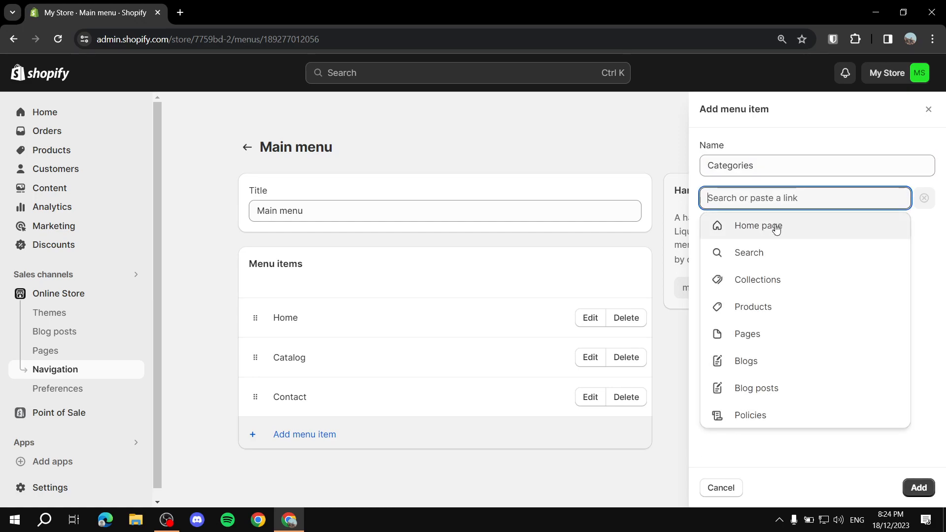
pyautogui.click(737, 227)
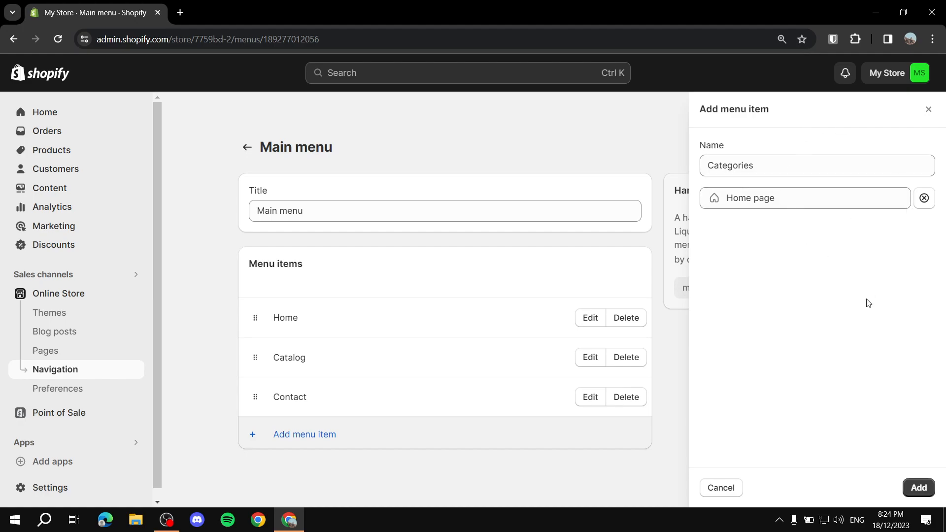
pyautogui.click(929, 492)
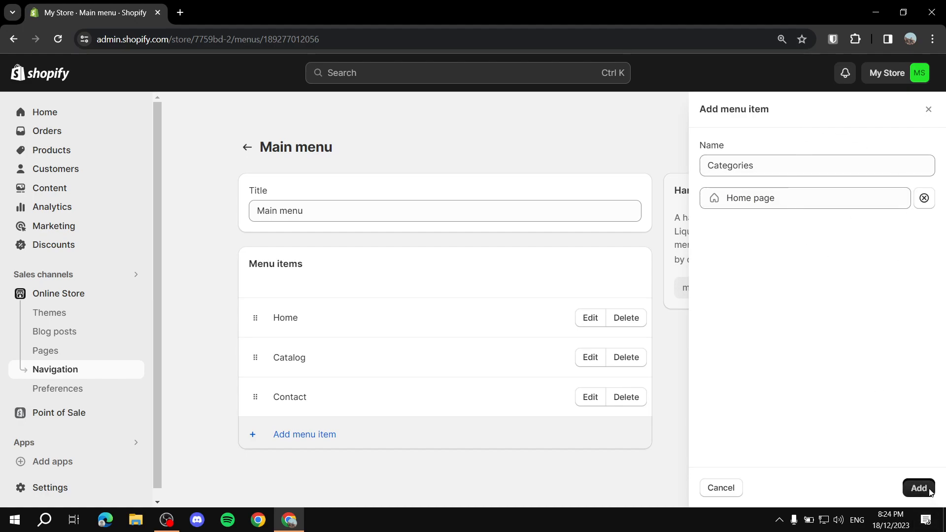
# - Add a menu item named "Hoodies" to the main menu, linked to the Hoodies page
pyautogui.scroll(-1, 595, 387)
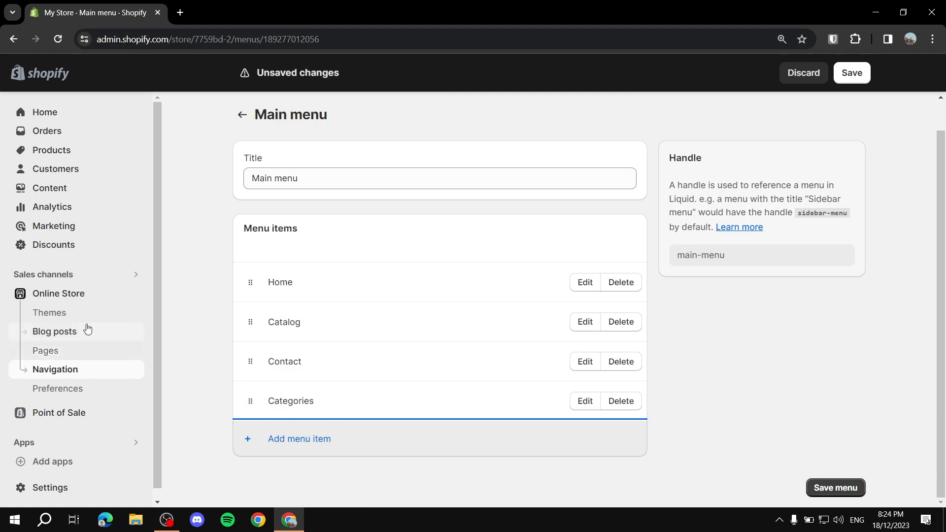
pyautogui.click(277, 438)
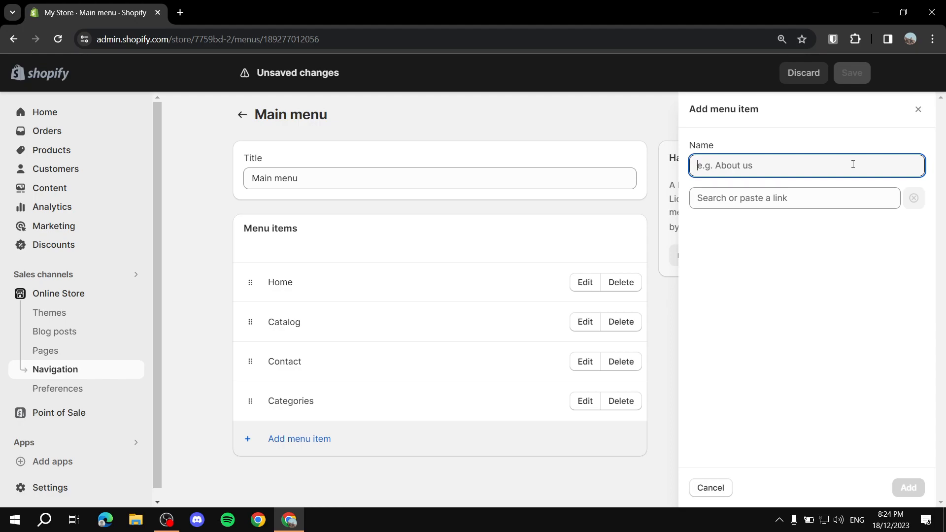
pyautogui.write('Hoodies')
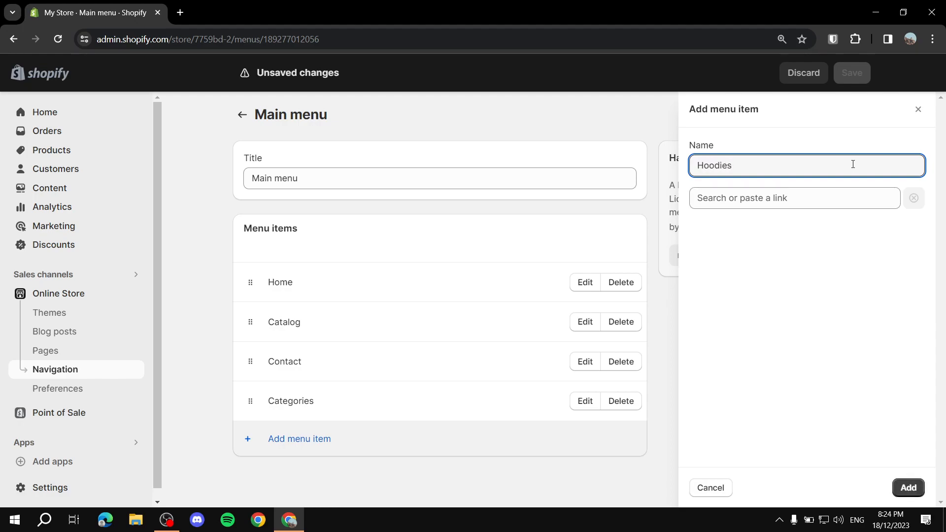
pyautogui.click(747, 198)
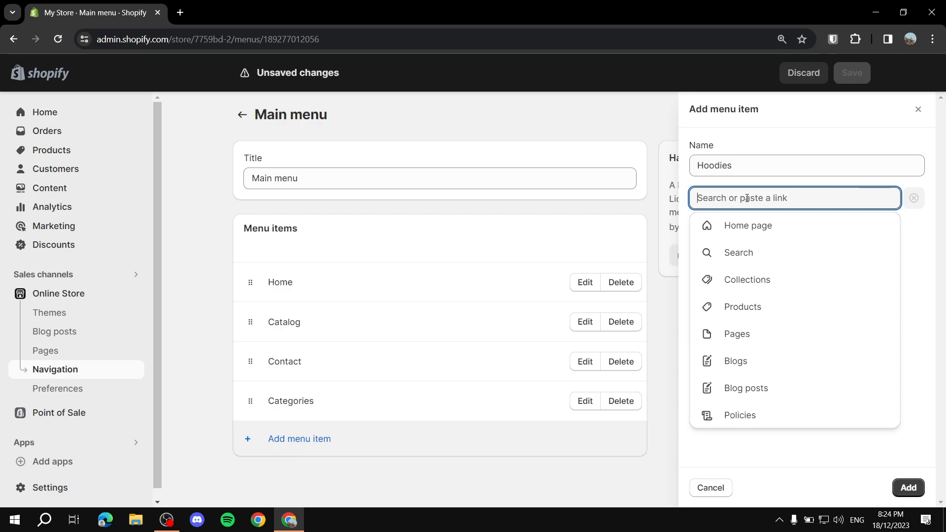
pyautogui.click(736, 335)
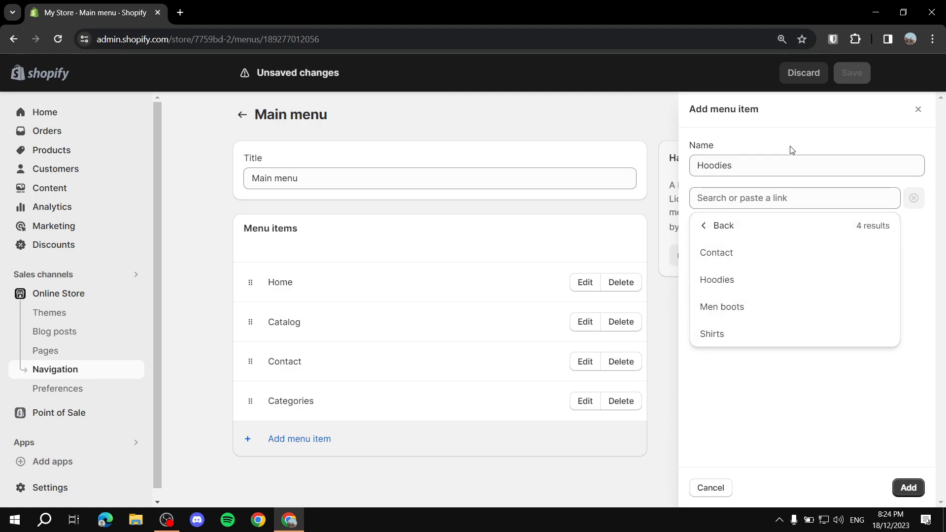
pyautogui.click(776, 198)
pyautogui.write('Hood')
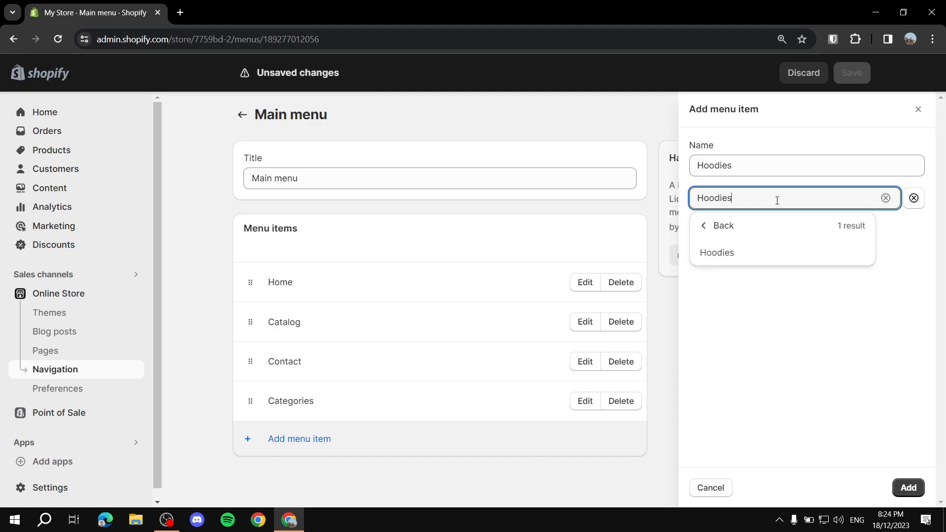
pyautogui.write('ies')
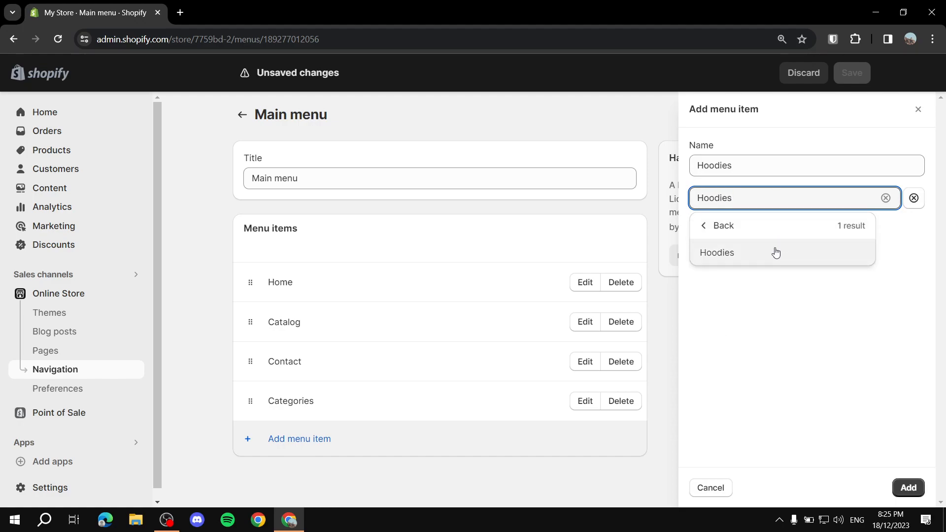
pyautogui.click(714, 253)
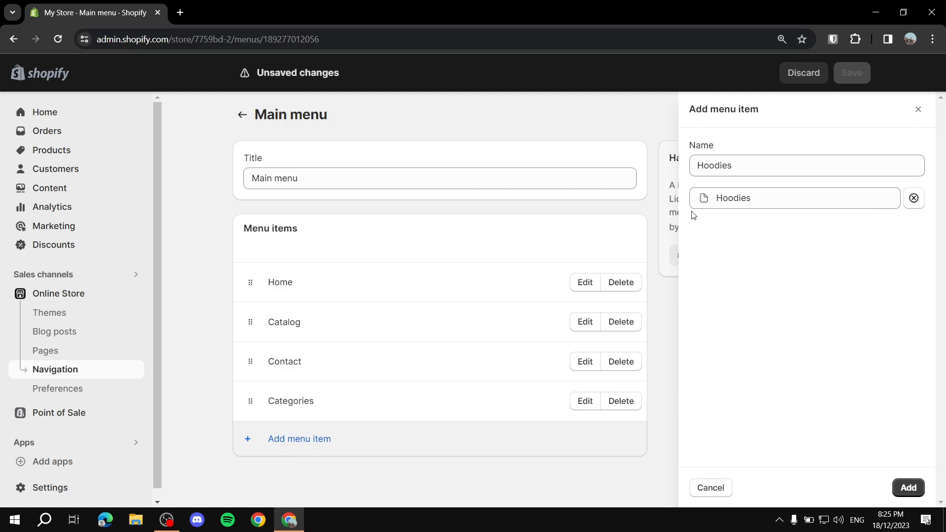
pyautogui.click(908, 487)
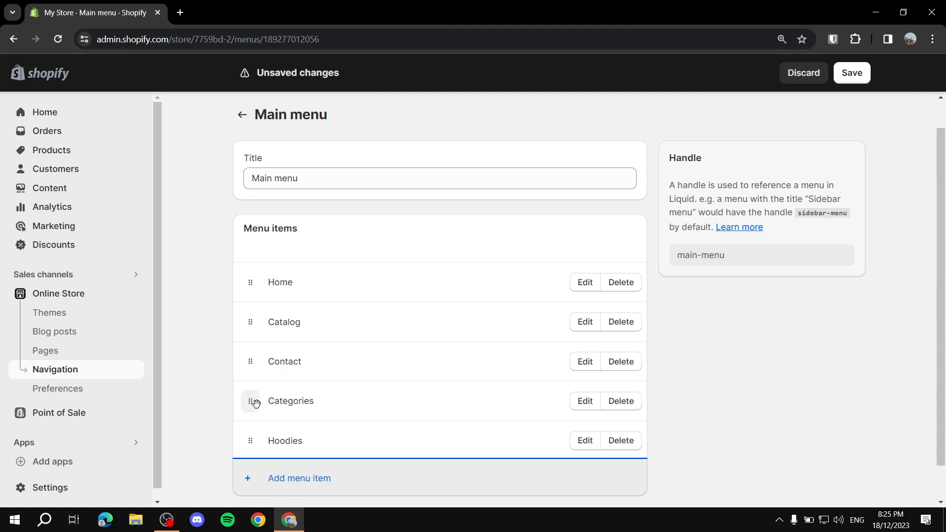
# - Nest the Hoodies menu item under Categories in the main menu
pyautogui.moveTo(266, 404); pyautogui.dragTo(330, 402)
pyautogui.click(338, 405)
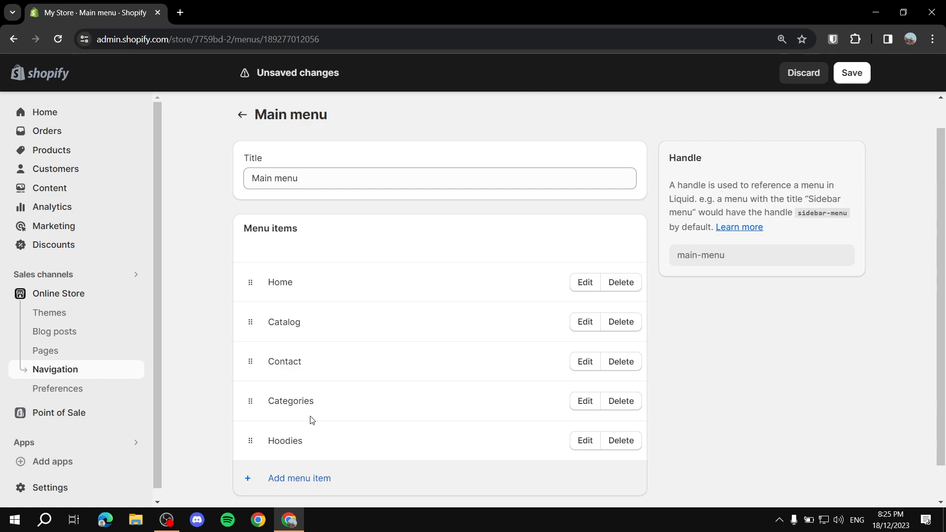
pyautogui.moveTo(252, 441)
pyautogui.mouseDown()
pyautogui.moveTo(270, 446)
pyautogui.moveTo(251, 431)
pyautogui.moveTo(246, 443)
pyautogui.moveTo(249, 434)
pyautogui.moveTo(286, 430)
pyautogui.mouseUp()
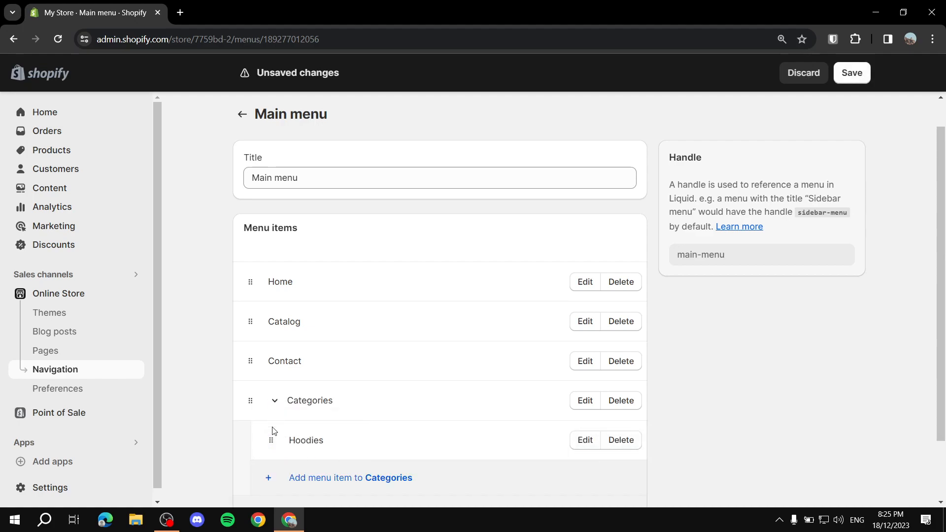
# - Add a menu item named "Men boots" under Categories in the main menu, linked to the Men boots page
pyautogui.scroll(-2, 320, 378)
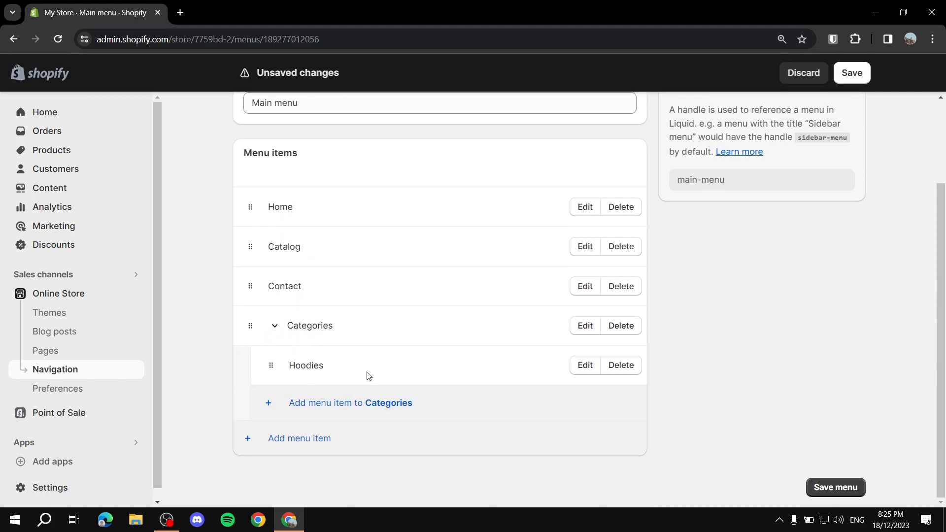
pyautogui.click(352, 406)
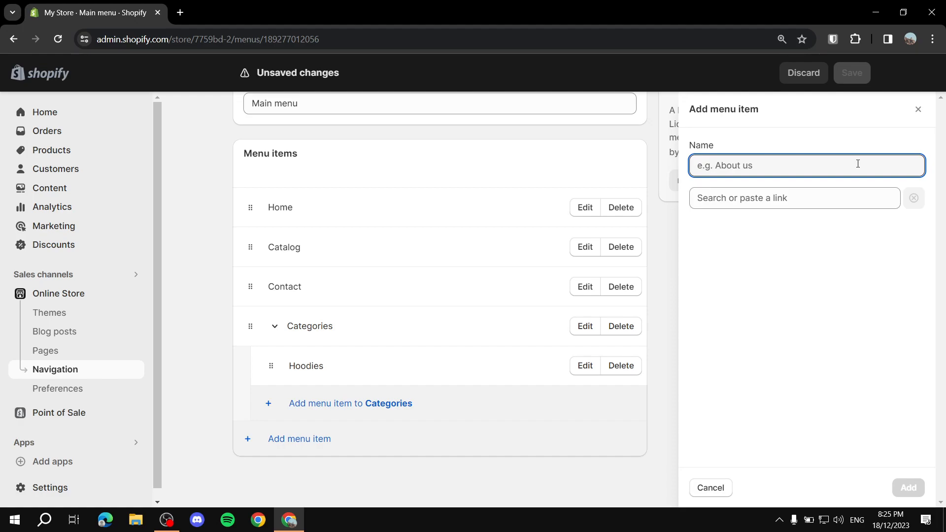
pyautogui.click(842, 201)
pyautogui.click(773, 160)
pyautogui.write('Men boots')
pyautogui.click(773, 202)
pyautogui.click(744, 335)
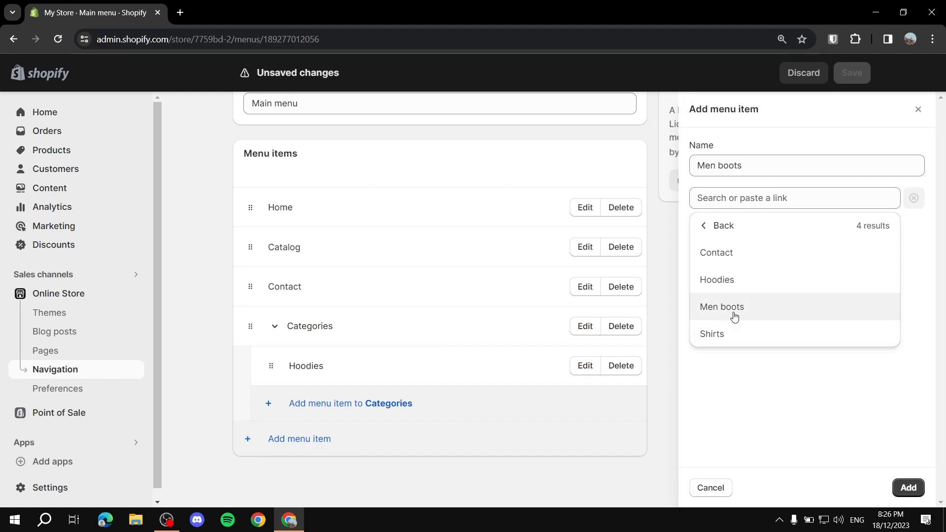
pyautogui.click(734, 315)
pyautogui.click(921, 491)
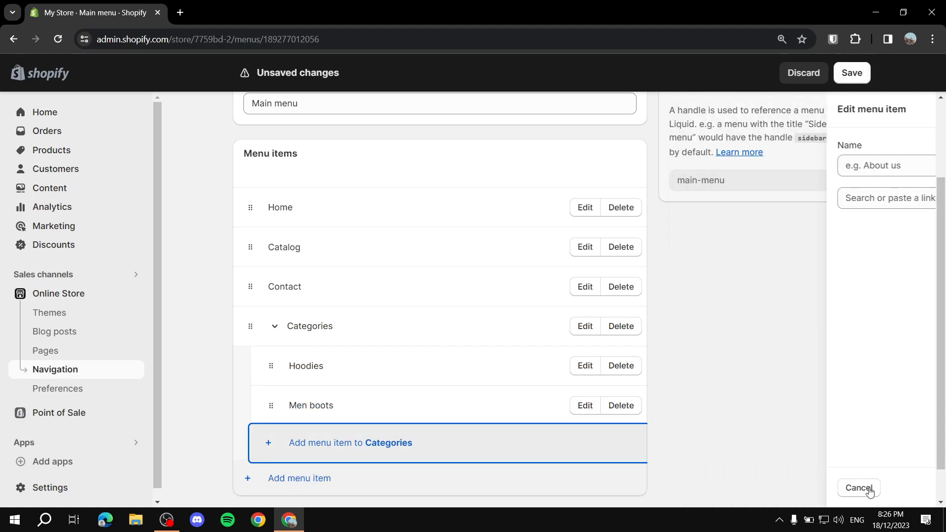
# - Add a menu item named "Shirts" under Categories in the main menu, linked to the Shirts page
pyautogui.scroll(-1, 377, 372)
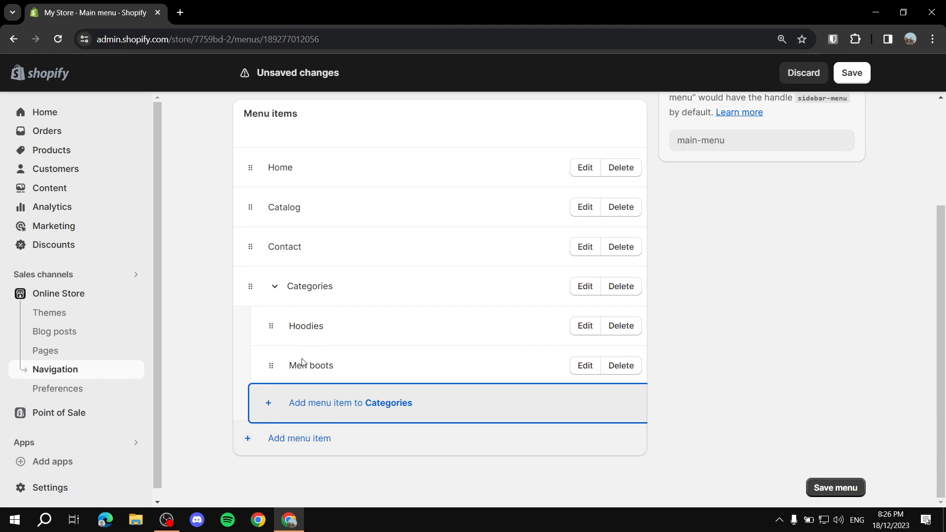
pyautogui.moveTo(311, 287); pyautogui.dragTo(360, 303)
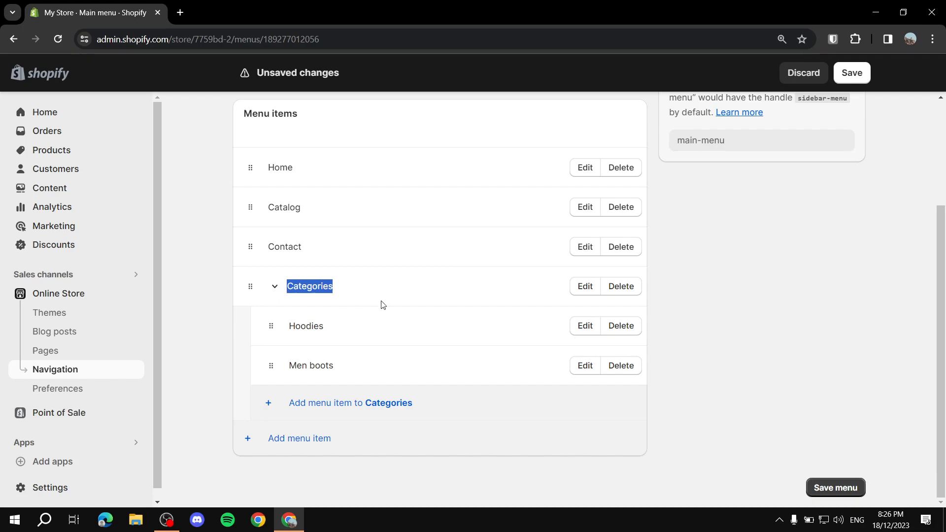
pyautogui.click(292, 403)
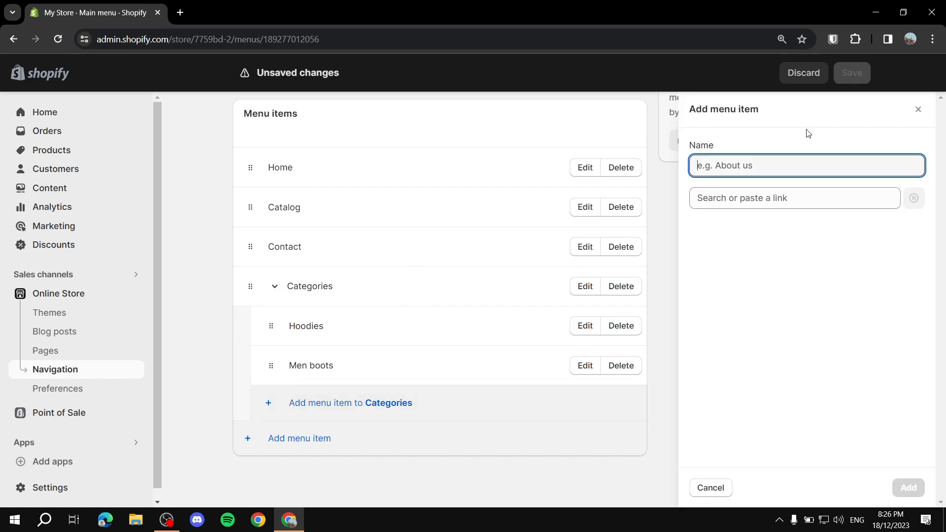
pyautogui.write('Shirts')
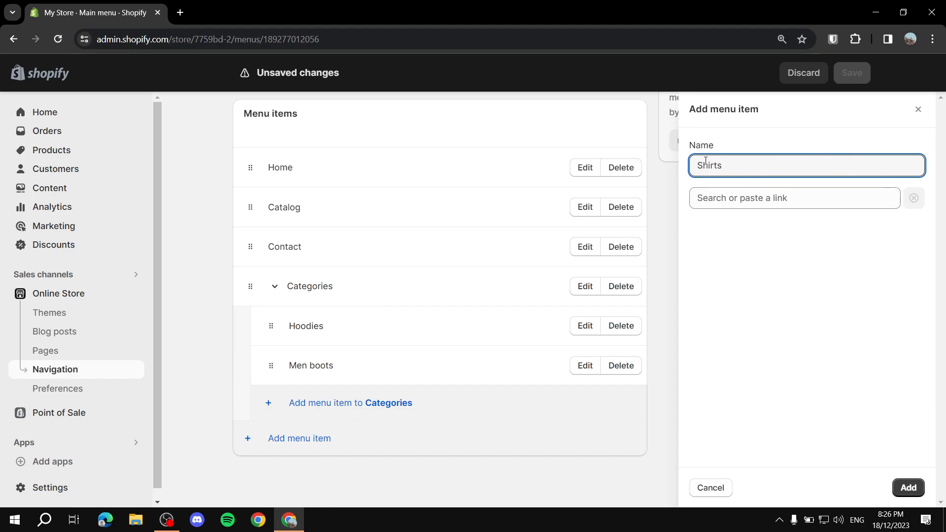
pyautogui.click(769, 199)
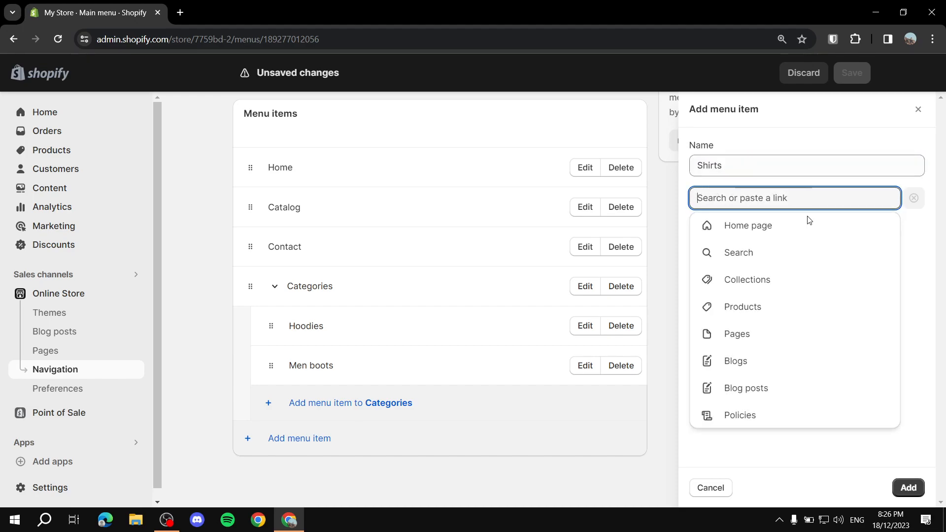
pyautogui.click(736, 335)
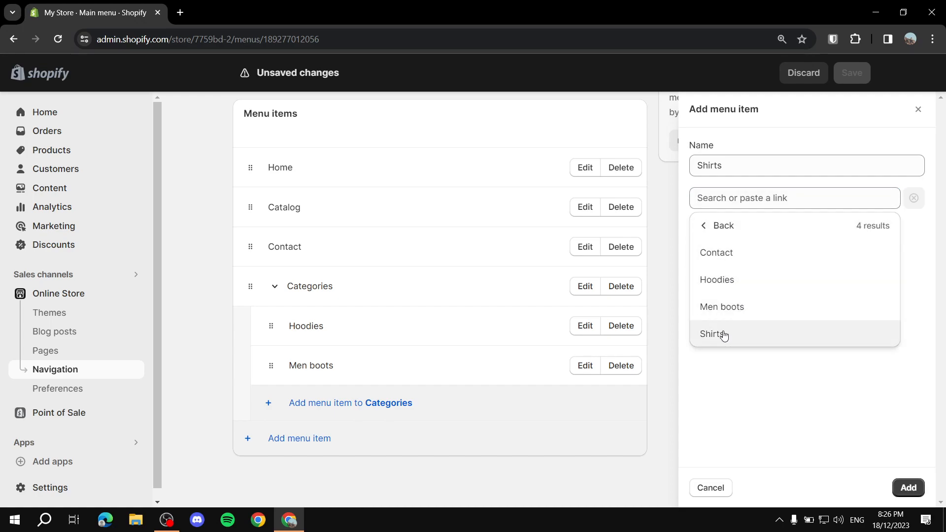
pyautogui.click(714, 335)
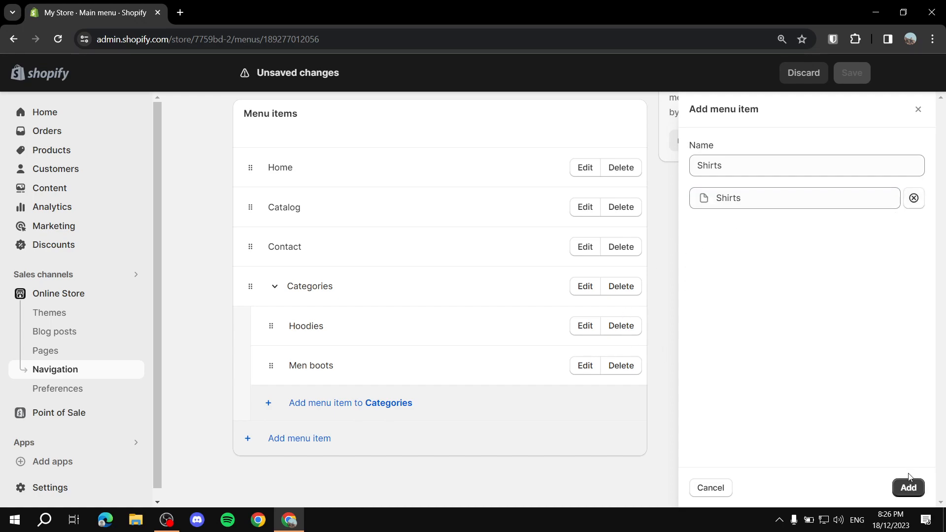
pyautogui.click(908, 486)
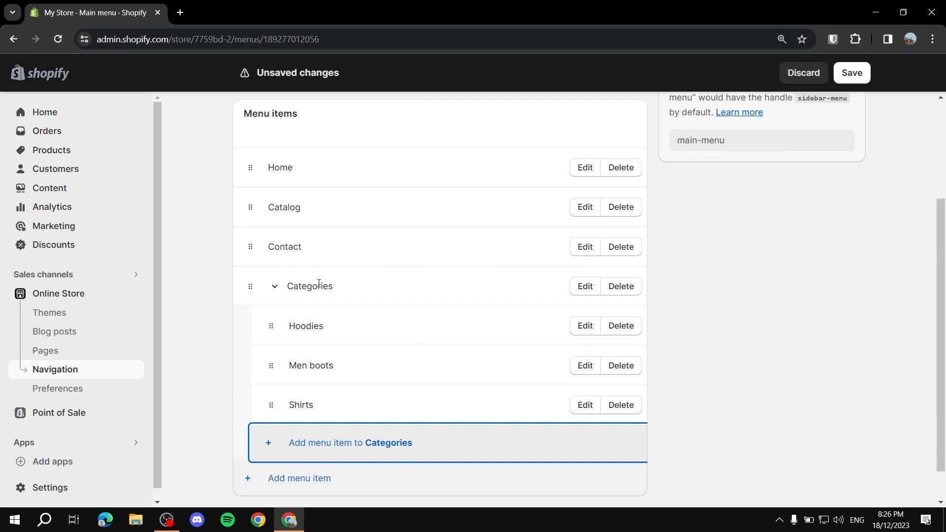
# - Save the main menu with its nested Categories items
pyautogui.moveTo(289, 289); pyautogui.dragTo(342, 289)
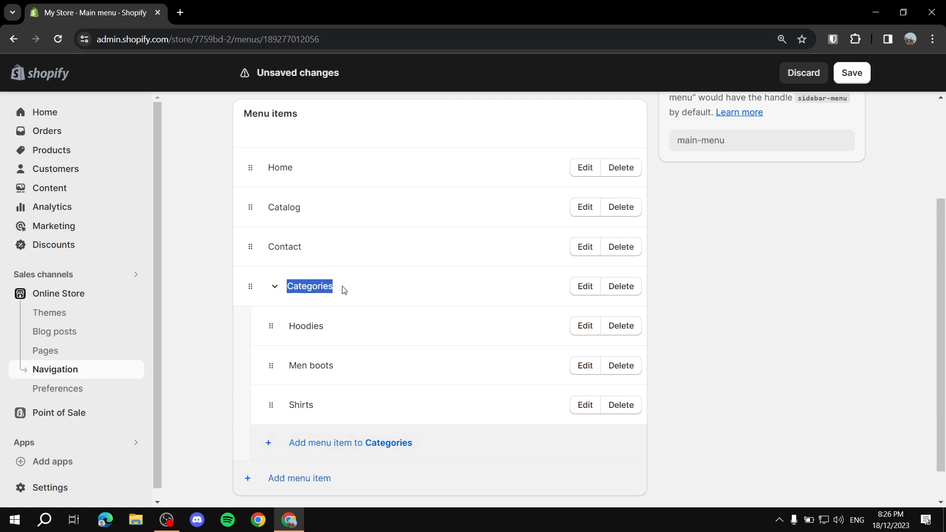
pyautogui.click(348, 289)
pyautogui.scroll(-1, 509, 367)
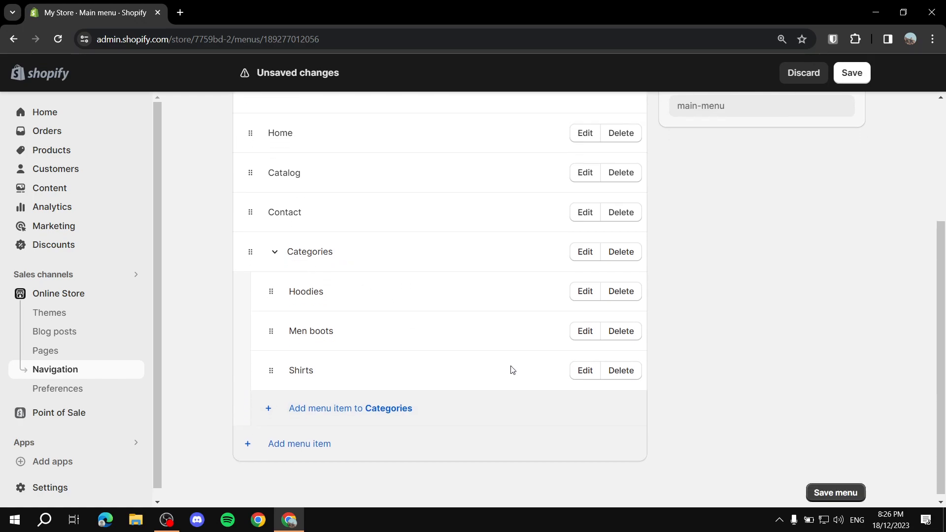
pyautogui.click(833, 492)
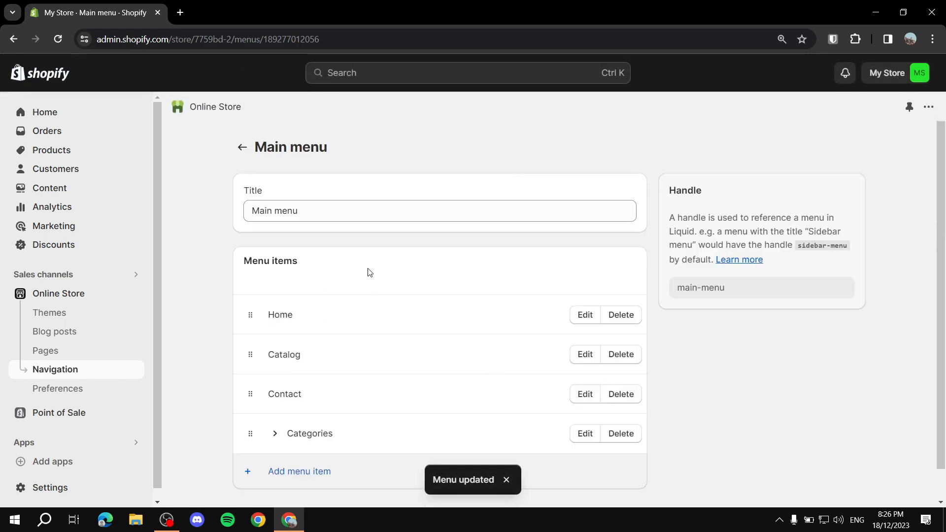
# - Open the current Spotlight theme in the theme editor and inspect its home page header and list of templates
pyautogui.click(216, 107)
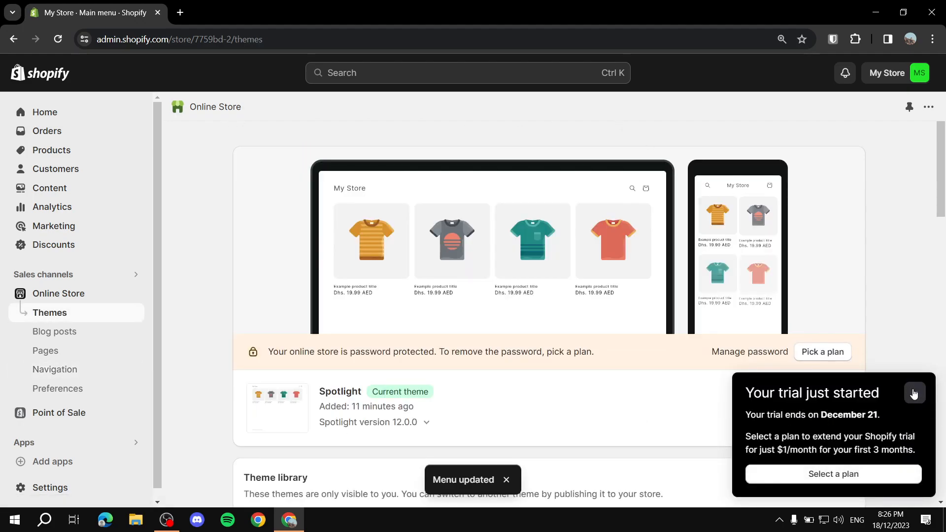
pyautogui.click(913, 393)
pyautogui.scroll(-1, 827, 374)
pyautogui.click(823, 348)
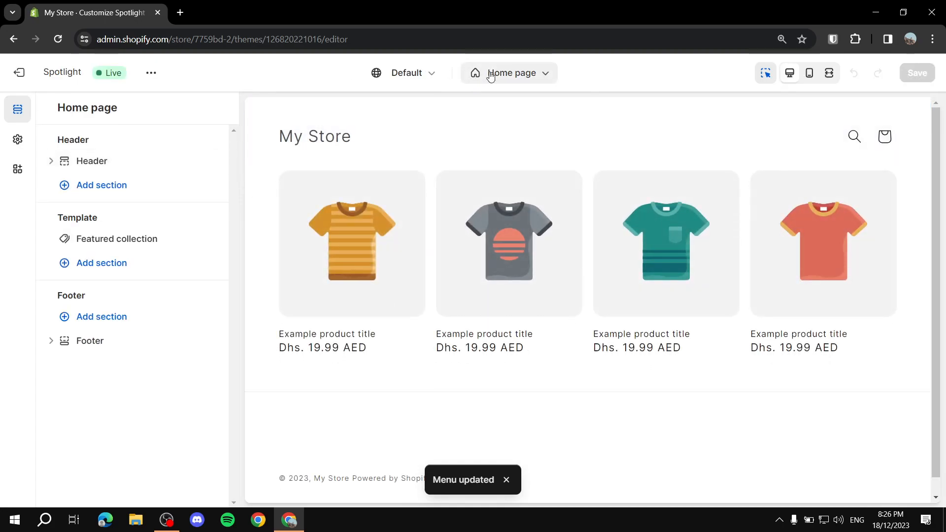
pyautogui.click(517, 77)
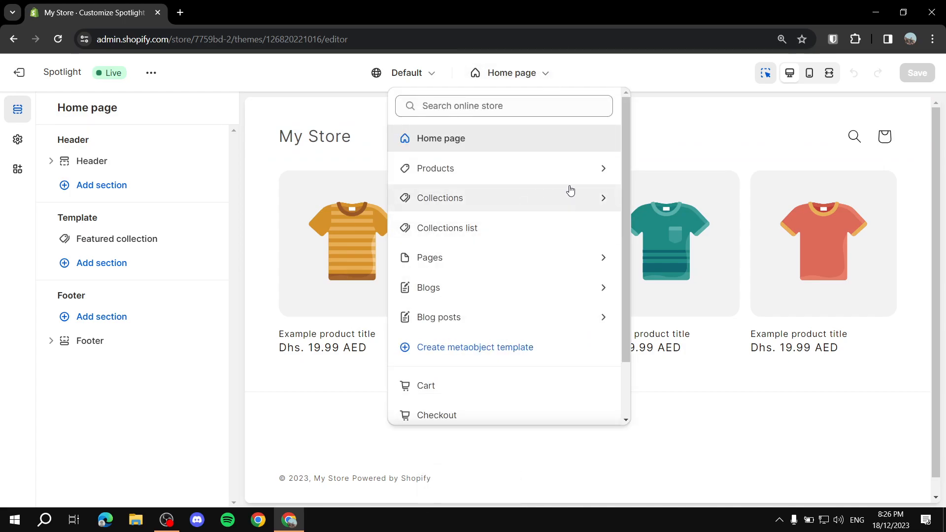
pyautogui.click(315, 133)
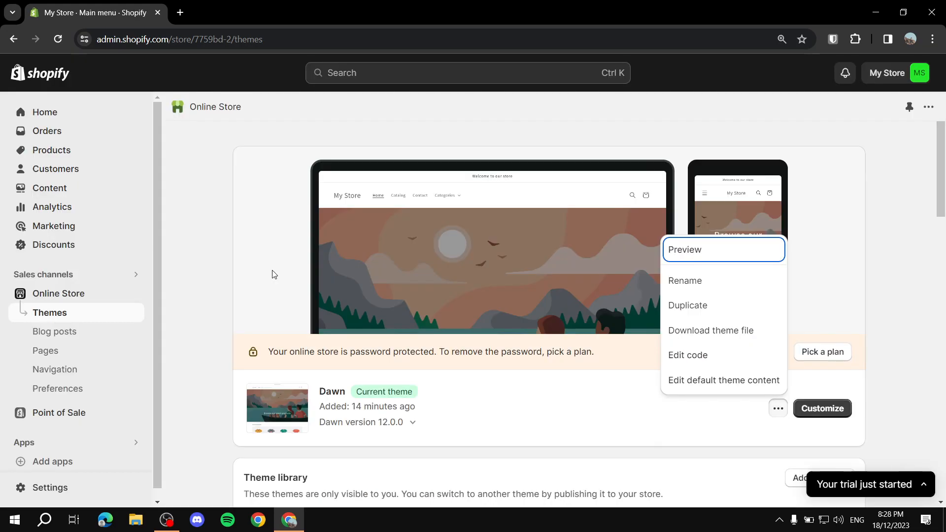
# - Preview the store with the Dawn theme and expand the Categories drop-down in its header
pyautogui.click(889, 232)
pyautogui.scroll(-5, 751, 261)
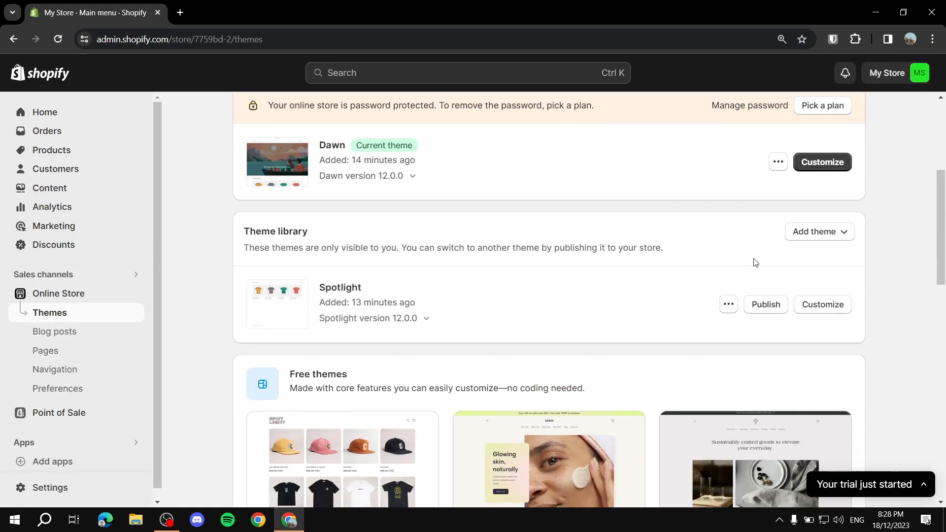
pyautogui.scroll(2, 677, 240)
pyautogui.scroll(1, 678, 240)
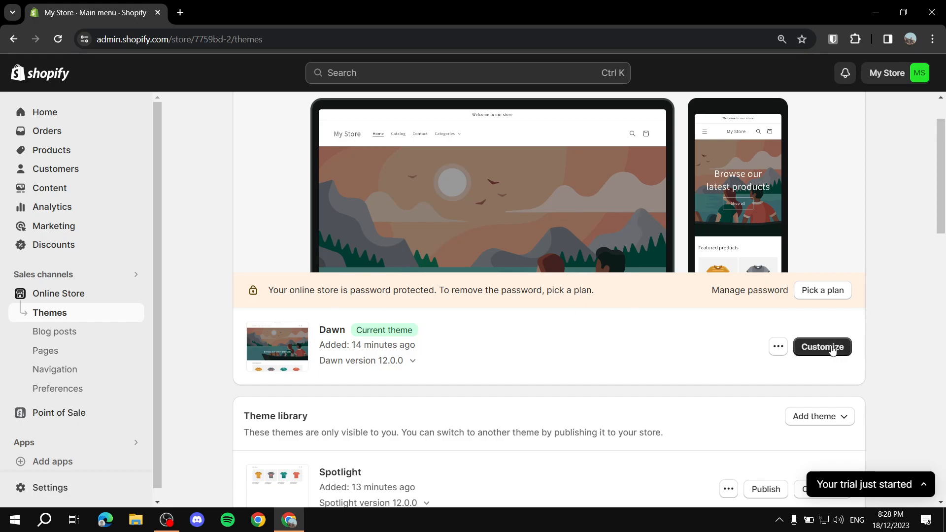
pyautogui.click(778, 346)
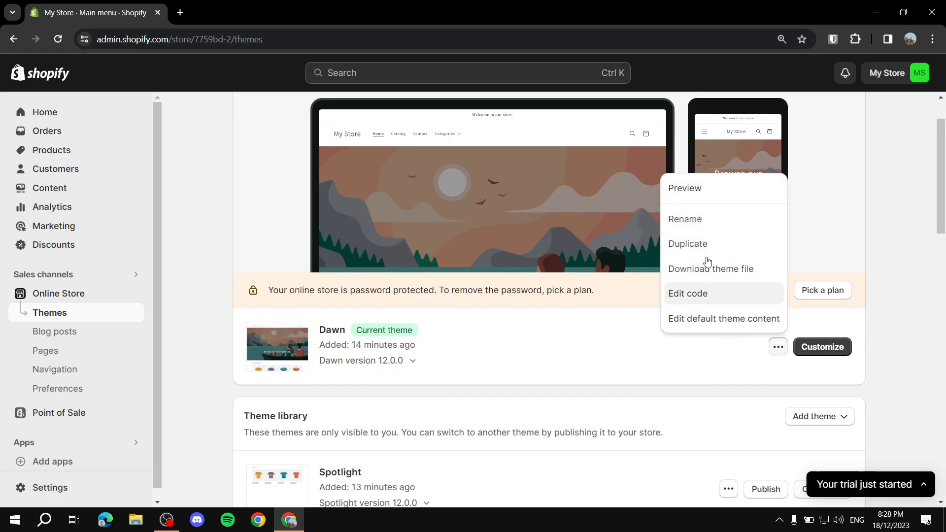
pyautogui.click(701, 186)
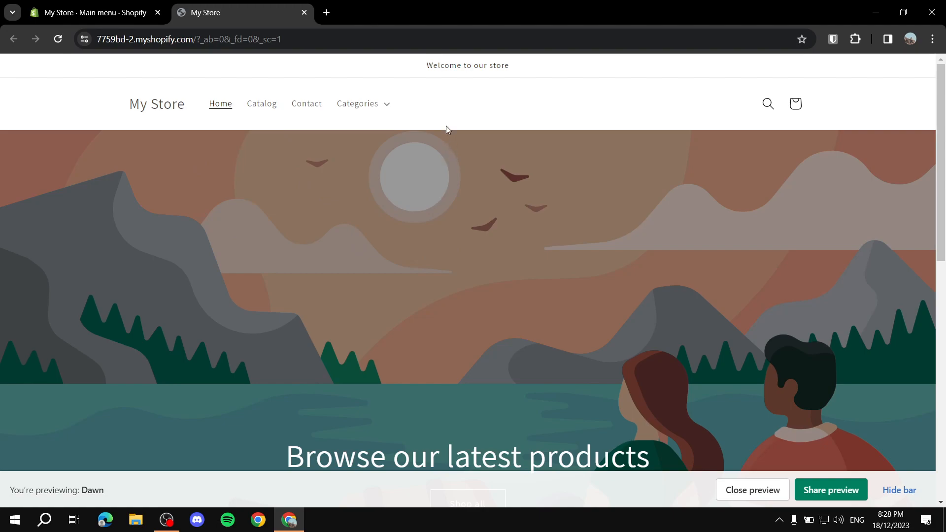
pyautogui.click(388, 106)
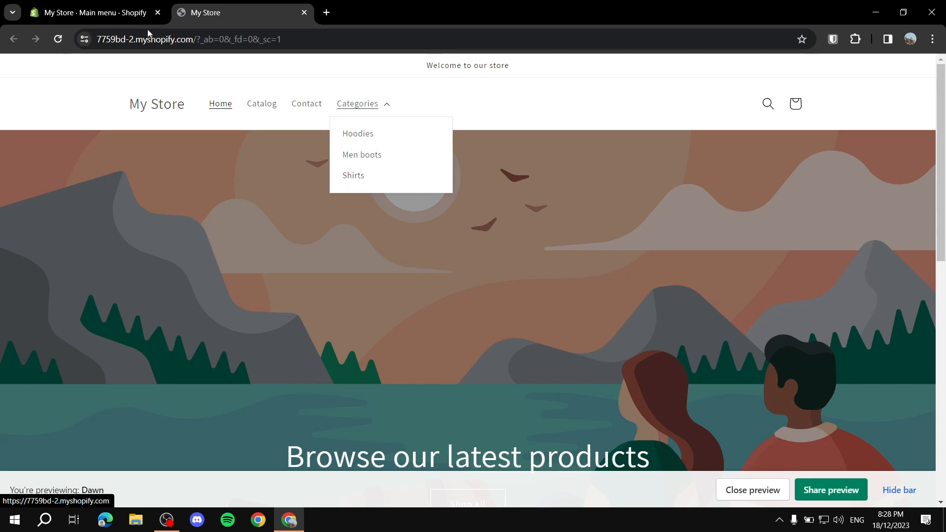
# - Return to the store admin and review the online store's list of pages
pyautogui.click(96, 13)
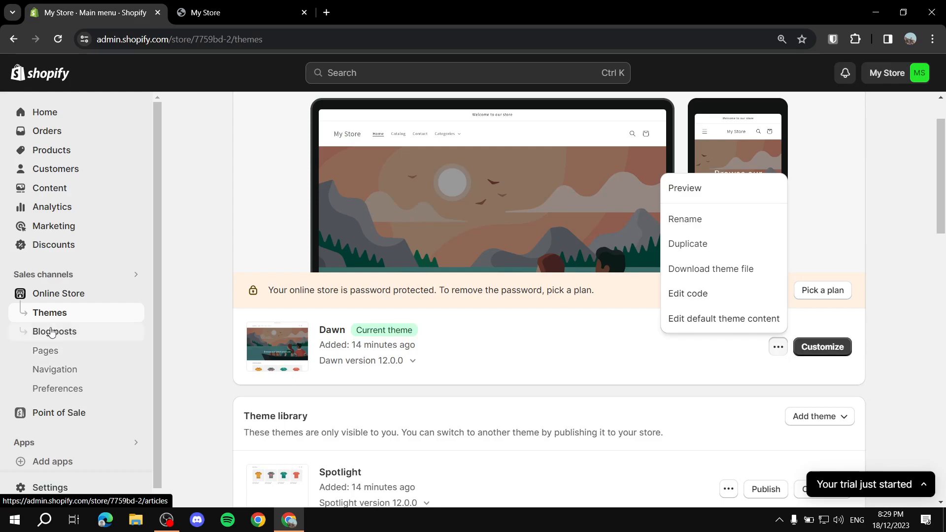
pyautogui.click(72, 351)
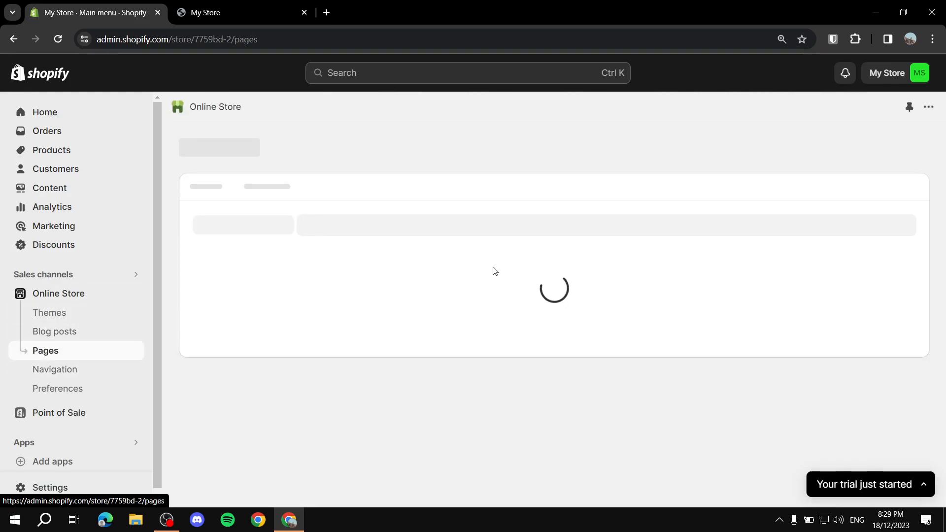
pyautogui.scroll(-2, 418, 279)
pyautogui.scroll(2, 270, 243)
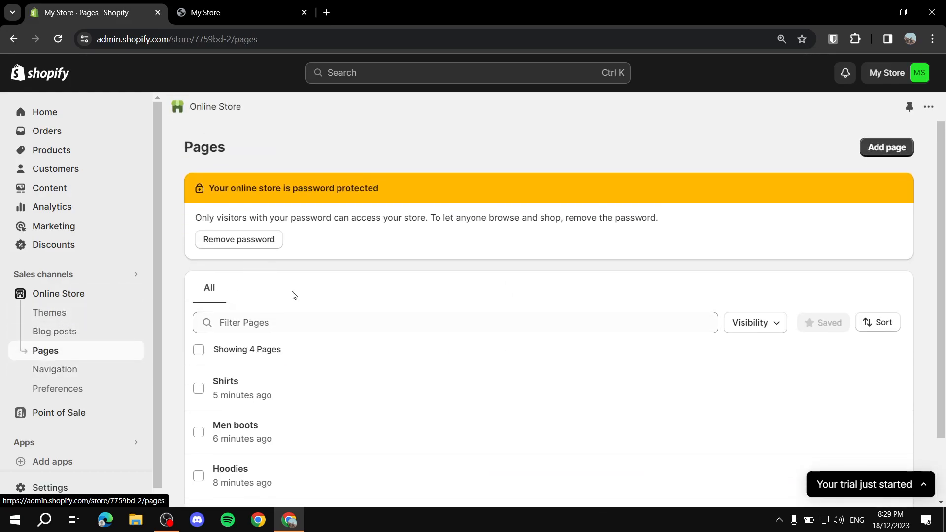
pyautogui.scroll(-1, 272, 294)
# - Open the main menu for editing in the navigation settings and expand its Categories item
pyautogui.click(61, 369)
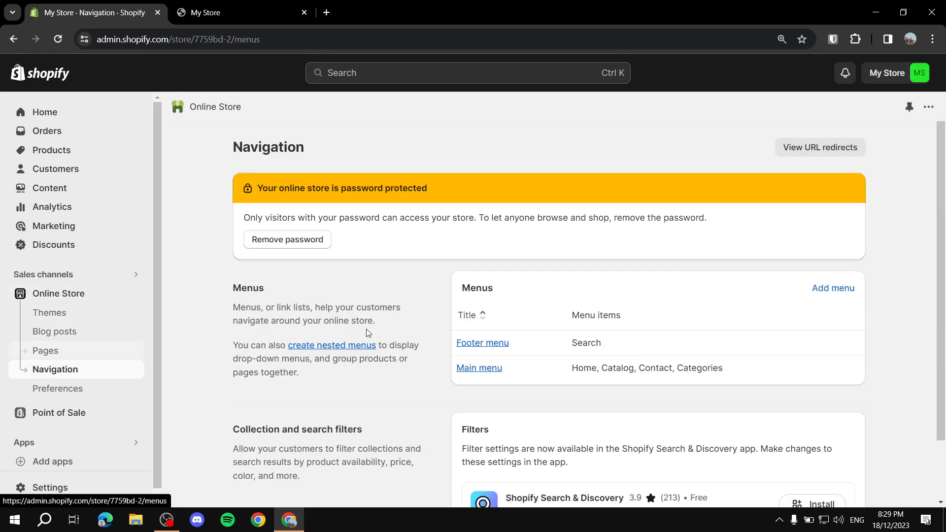
pyautogui.scroll(-1, 493, 296)
pyautogui.click(493, 296)
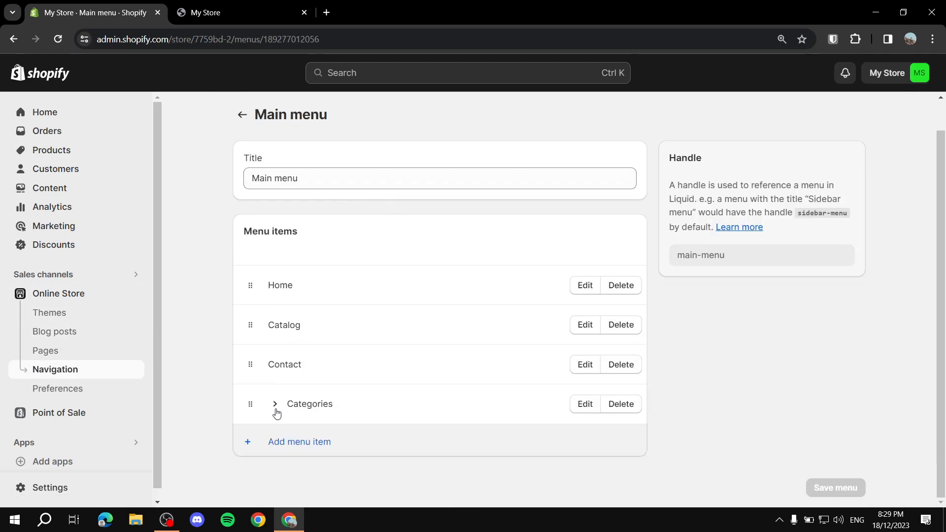
pyautogui.click(275, 405)
pyautogui.scroll(-3, 310, 361)
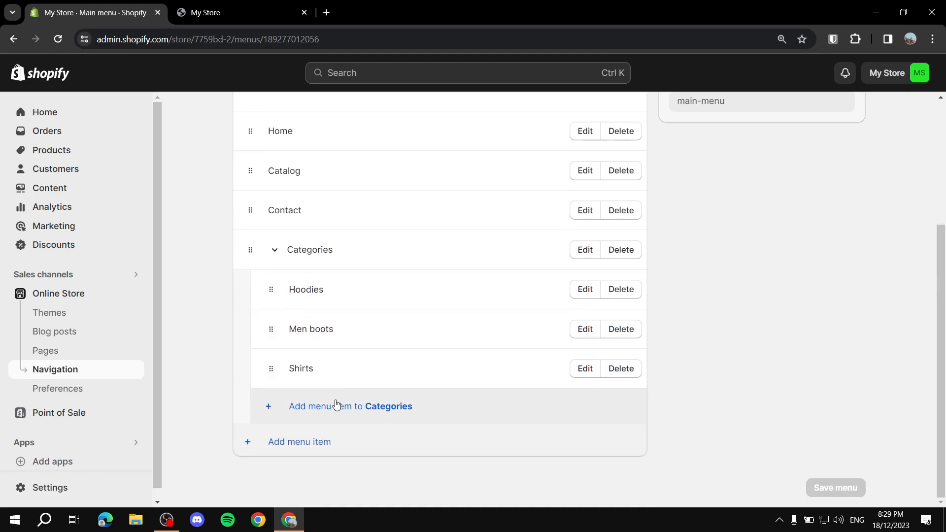
# - Add a menu item named "Black shirts" under Categories in the main menu, linked to the home page
pyautogui.click(337, 403)
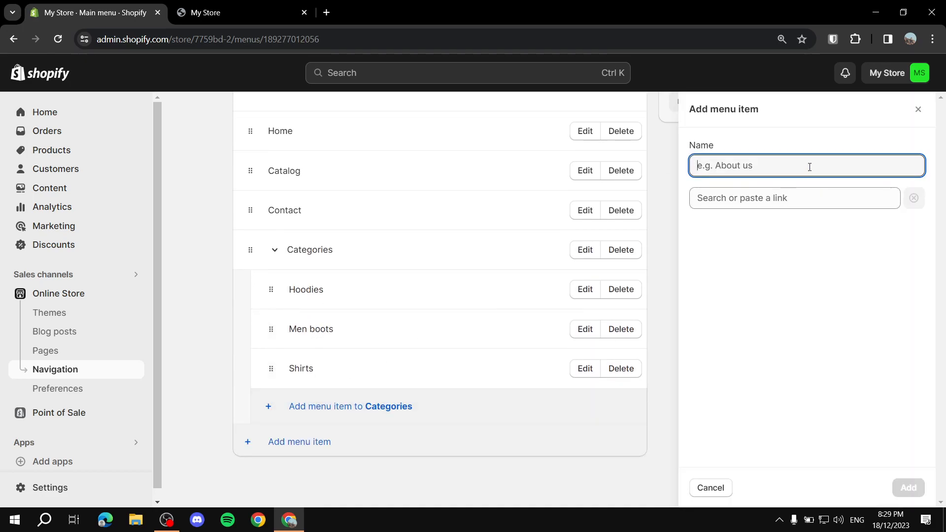
pyautogui.write('Black shirts')
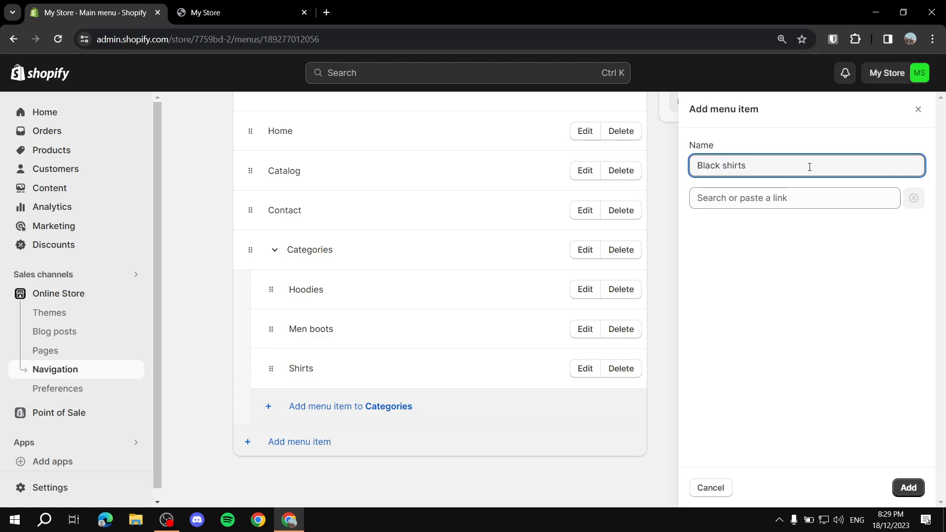
pyautogui.click(794, 197)
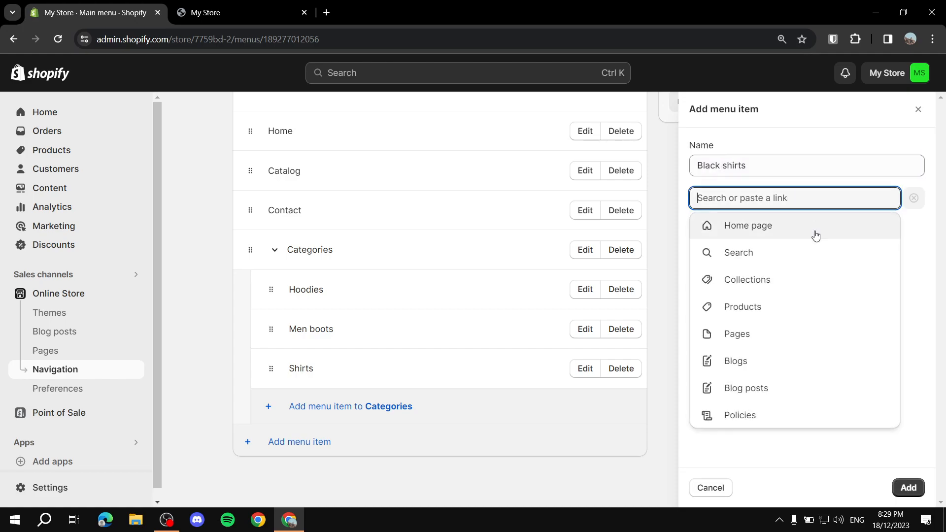
pyautogui.click(766, 228)
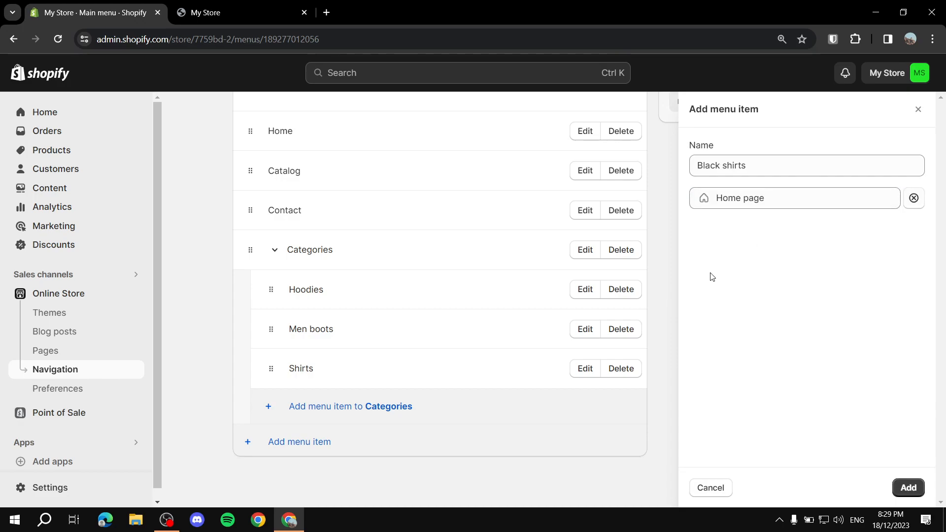
pyautogui.click(909, 487)
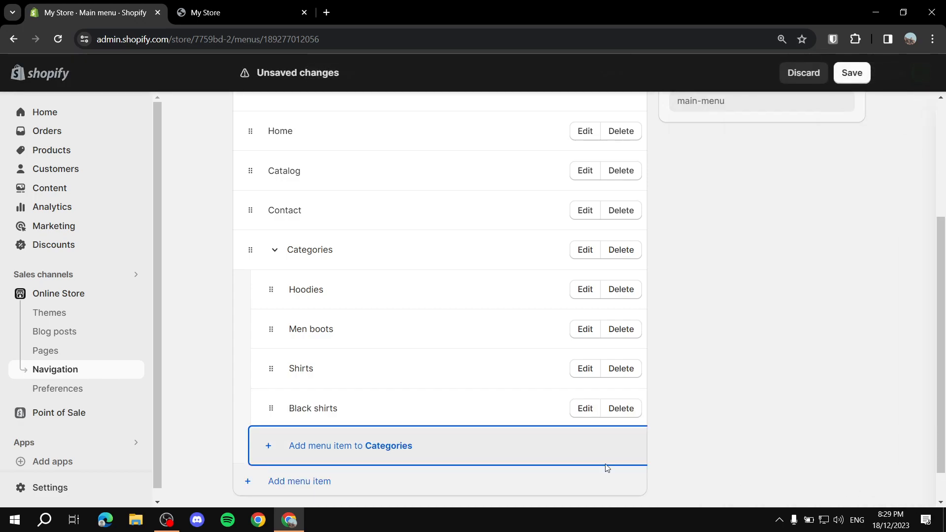
# - Nest the "Black shirts" menu item under Shirts within Categories and save the main menu
pyautogui.moveTo(270, 408); pyautogui.dragTo(296, 403)
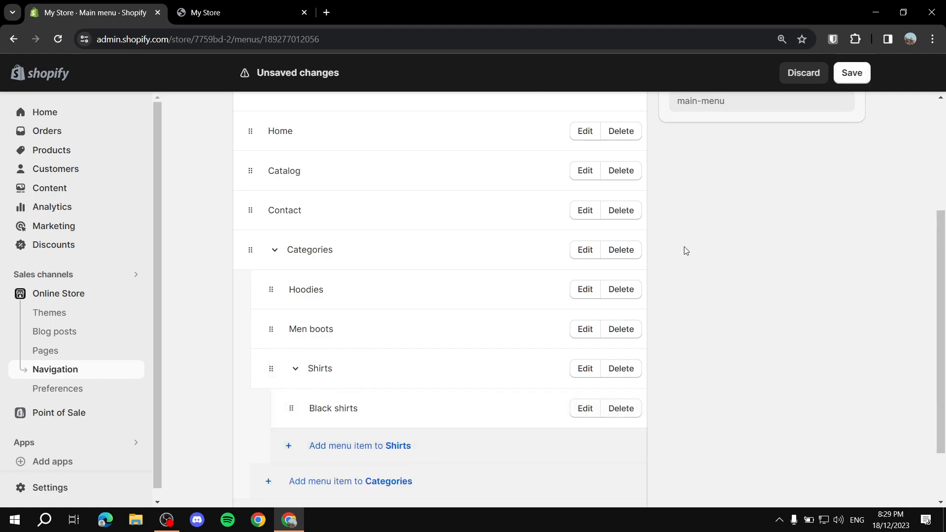
pyautogui.click(853, 74)
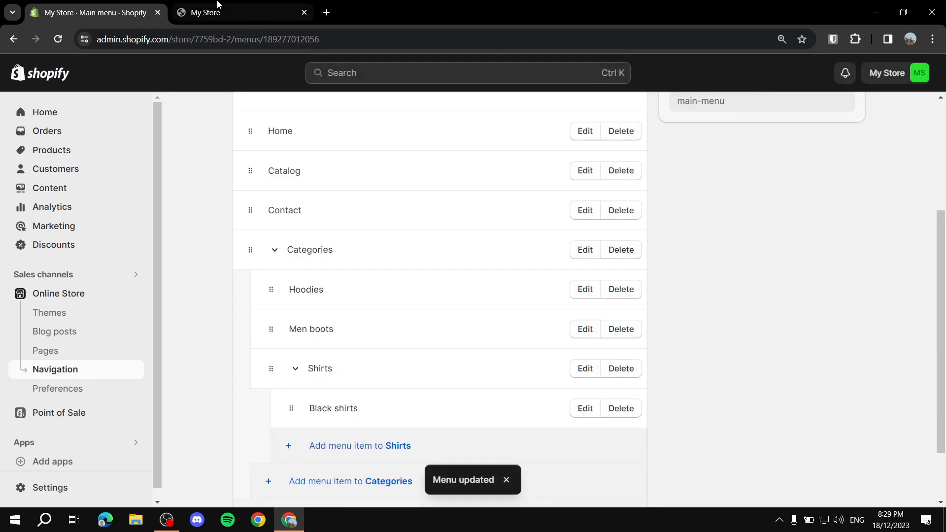
# - Reload the storefront preview, check the Categories drop-down, visit its Shirts page, and close the preview
pyautogui.click(222, 13)
pyautogui.click(58, 39)
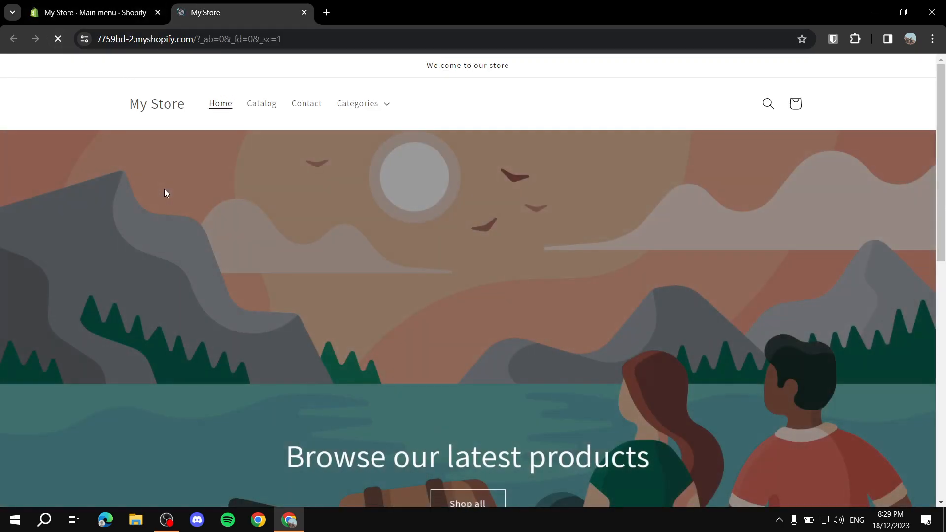
pyautogui.click(386, 106)
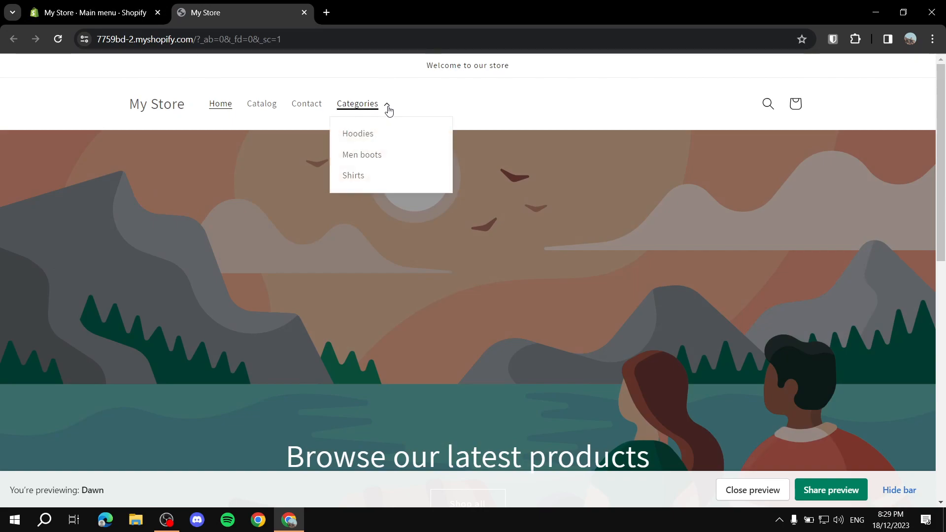
pyautogui.click(385, 181)
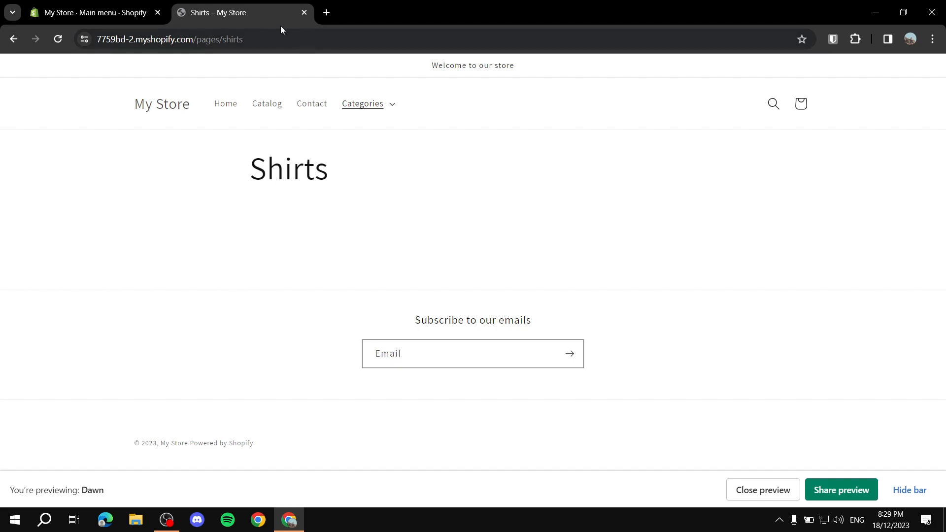
pyautogui.click(304, 13)
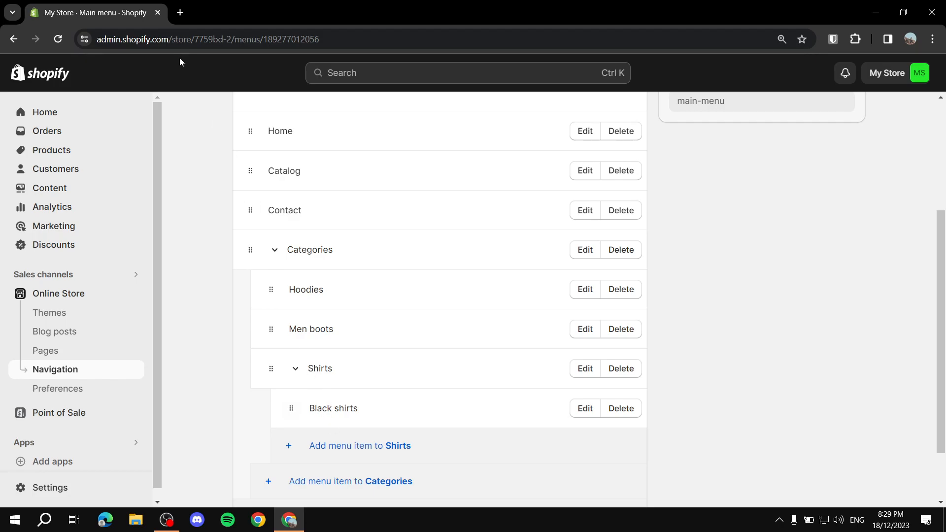
pyautogui.click(179, 12)
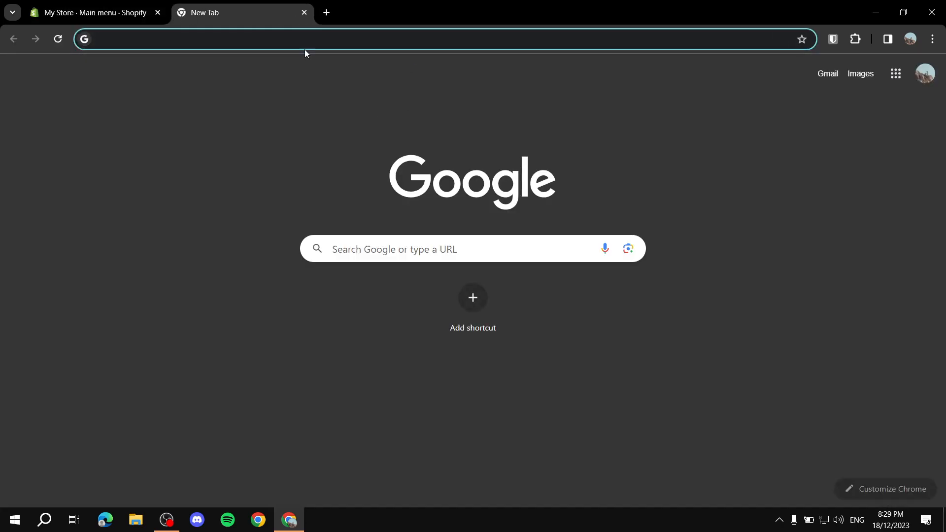
pyautogui.click(305, 14)
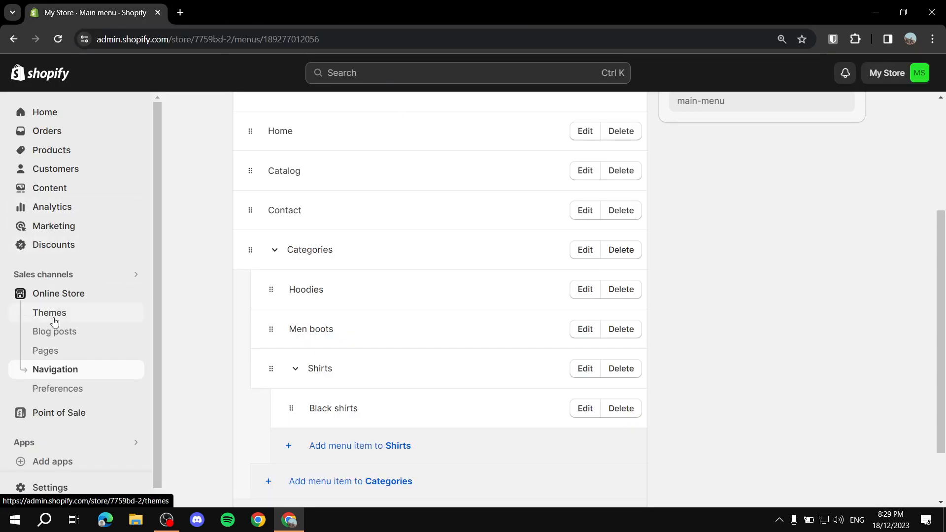
# - Review the online store's themes, collapsing the trial notice
pyautogui.click(54, 320)
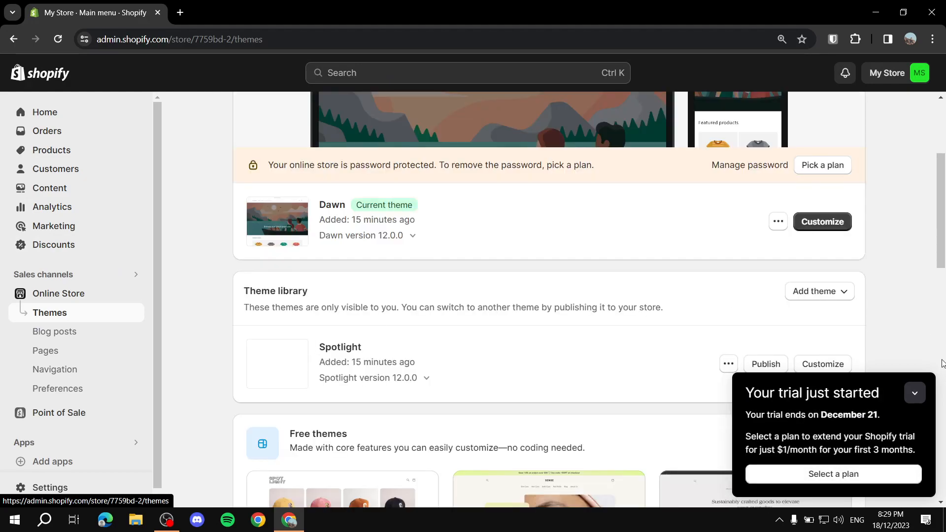
pyautogui.click(914, 392)
pyautogui.scroll(1, 317, 265)
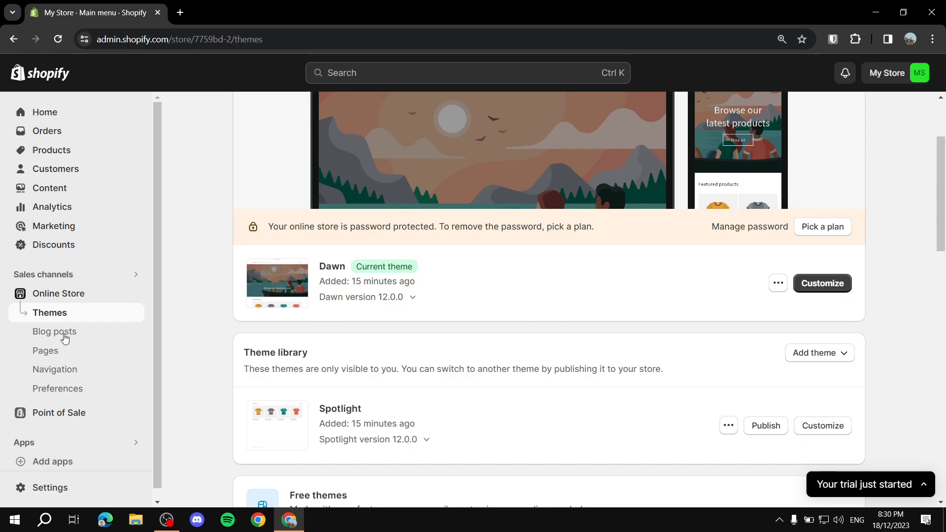
# - Open the Hoodies page from the online store's pages and open its template for customization in the theme editor
pyautogui.click(47, 354)
pyautogui.scroll(-2, 410, 302)
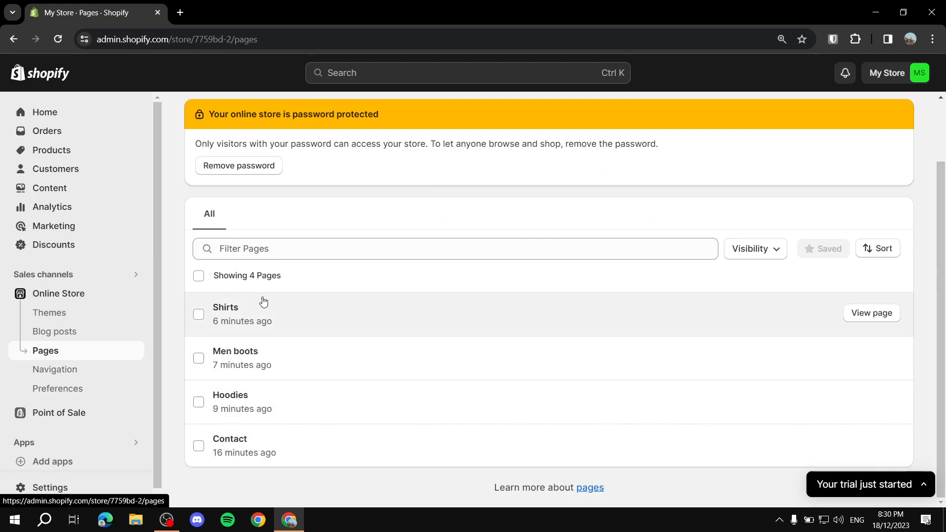
pyautogui.click(229, 401)
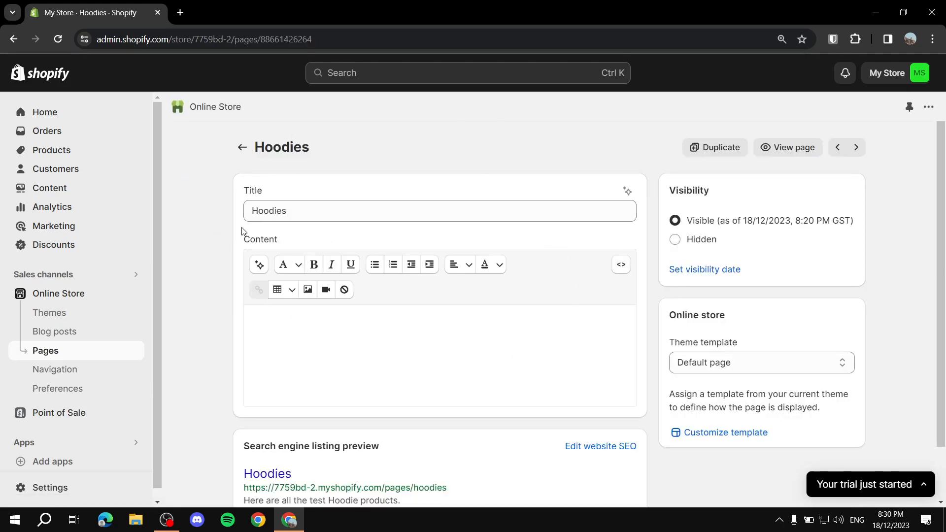
pyautogui.scroll(-1, 462, 196)
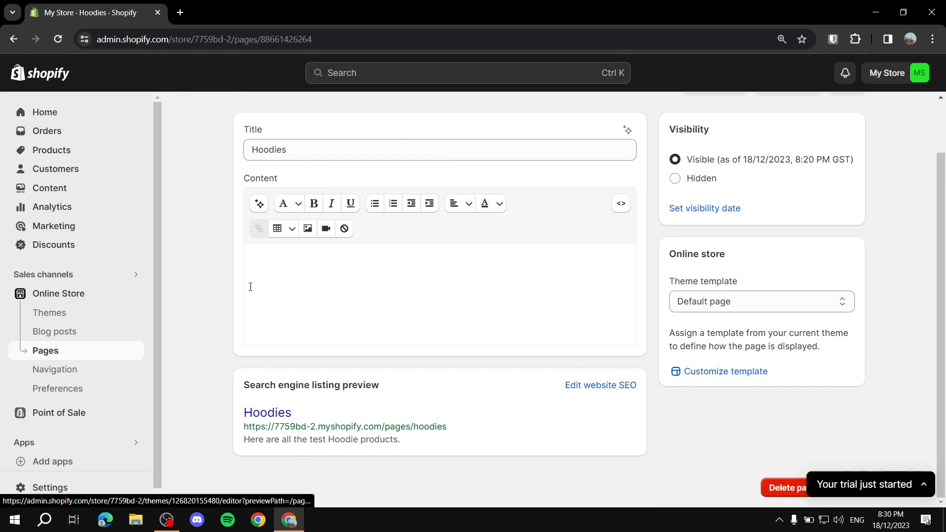
pyautogui.click(743, 373)
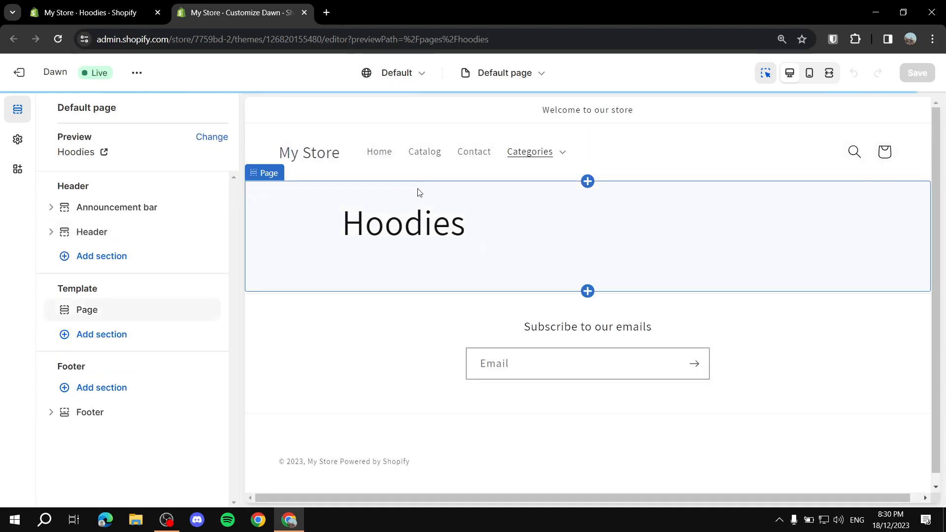
pyautogui.moveTo(561, 298)
pyautogui.moveTo(590, 294)
pyautogui.mouseDown()
pyautogui.moveTo(505, 320)
pyautogui.moveTo(605, 316)
pyautogui.moveTo(590, 294)
pyautogui.mouseUp()
pyautogui.click(592, 298)
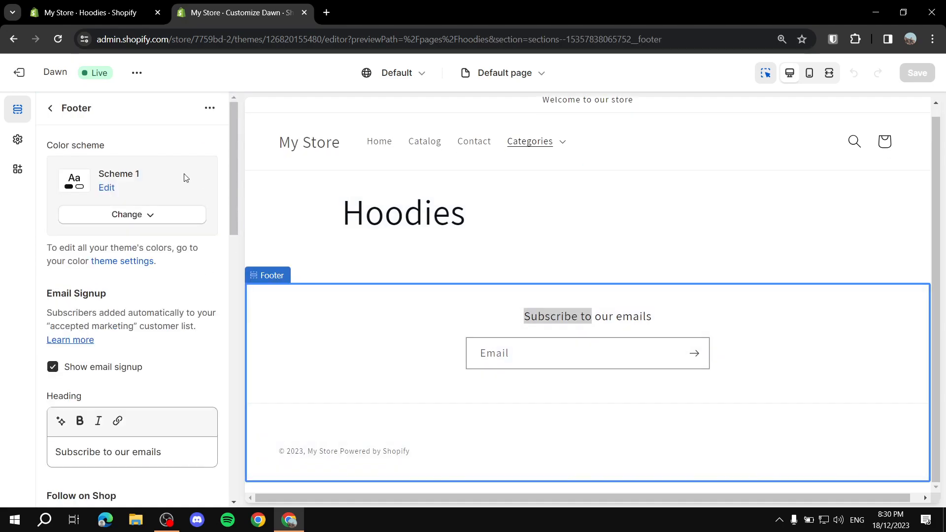
pyautogui.click(49, 108)
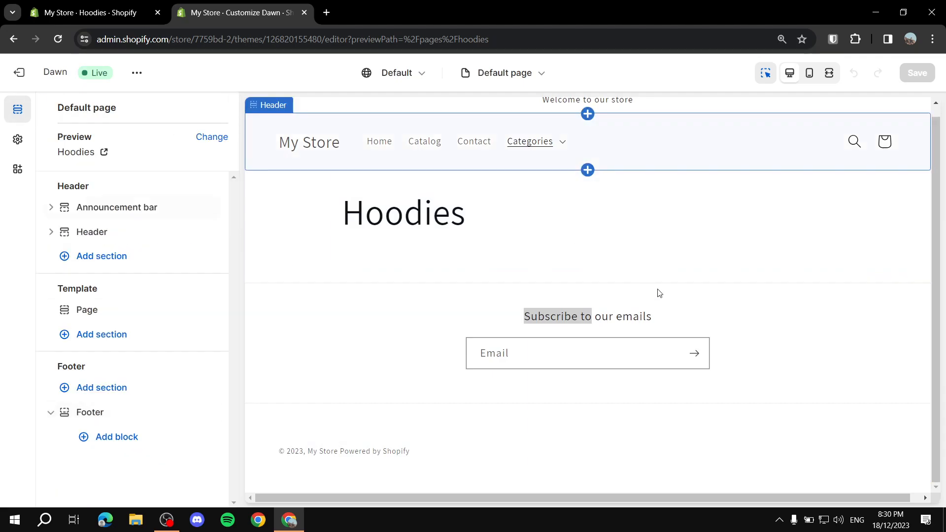
pyautogui.click(619, 303)
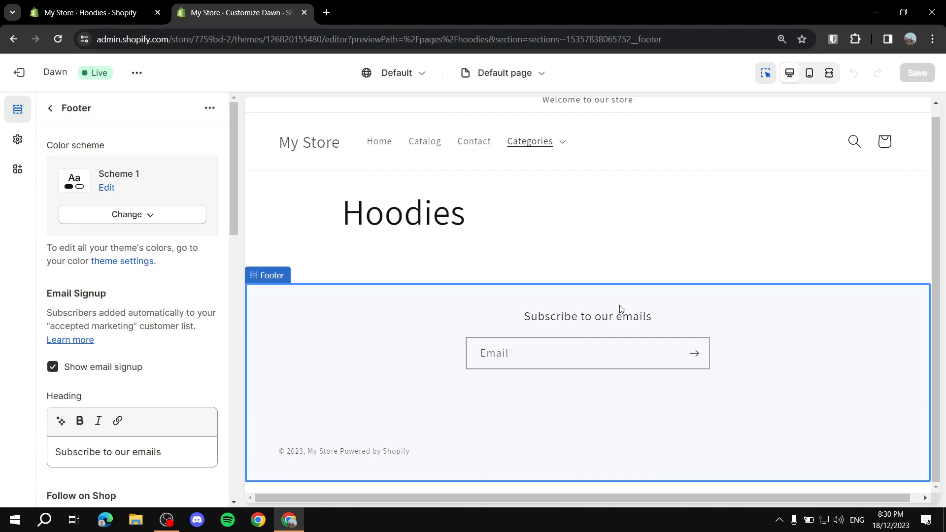
pyautogui.click(615, 280)
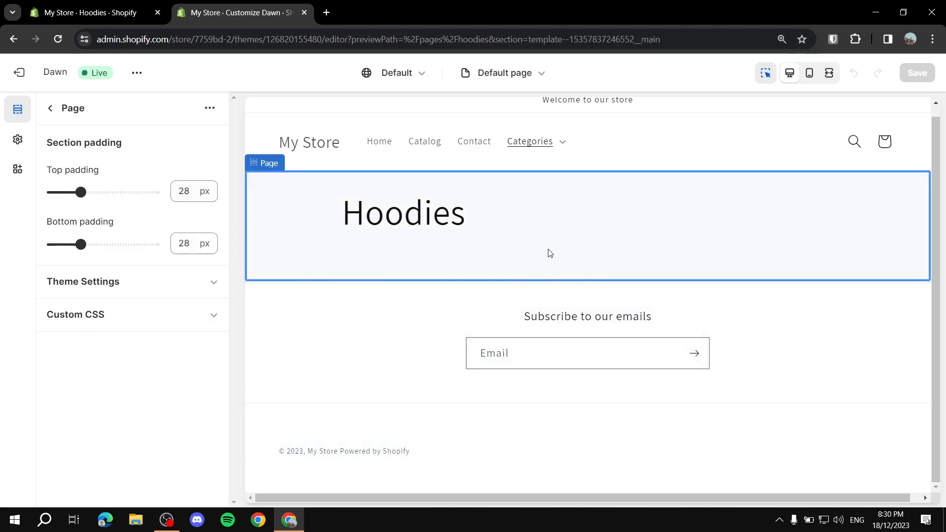
pyautogui.click(627, 316)
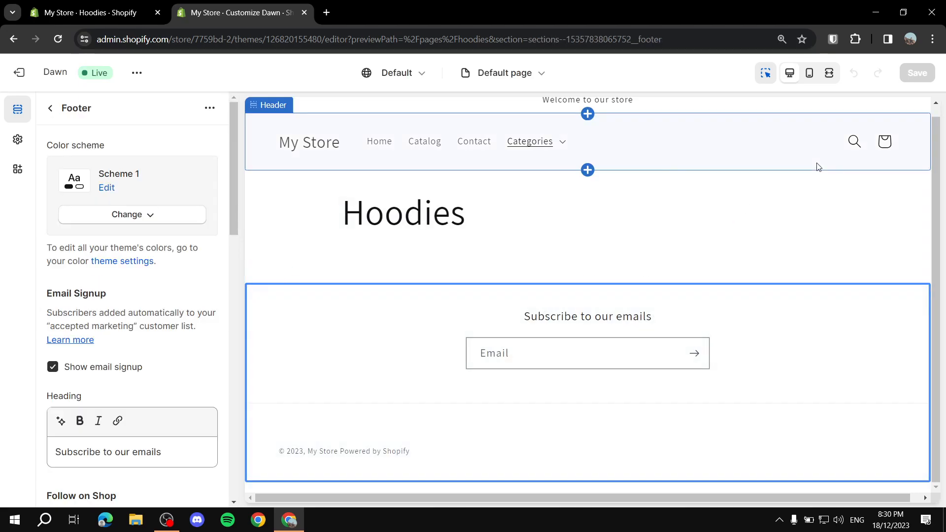
# - Add a Featured product section to the page template, between the Hoodies page section and the footer
pyautogui.moveTo(587, 260)
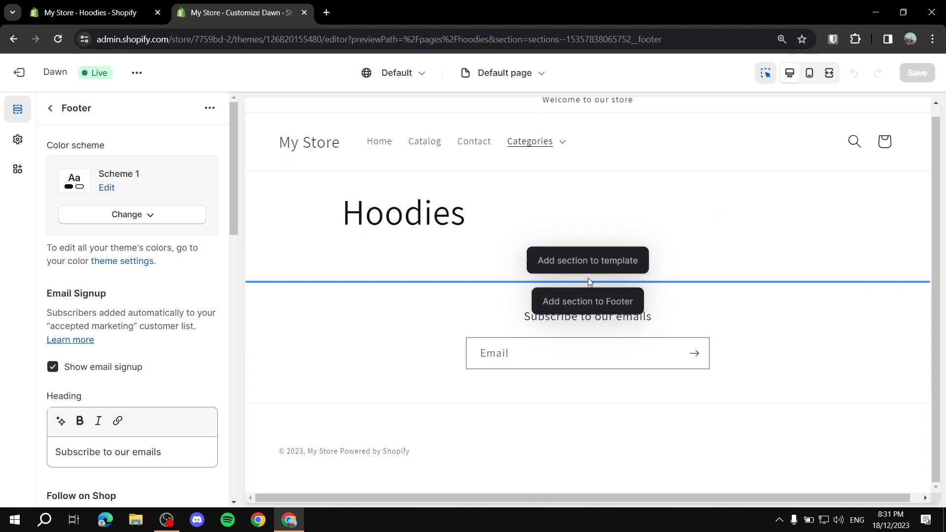
pyautogui.click(587, 264)
pyautogui.click(581, 268)
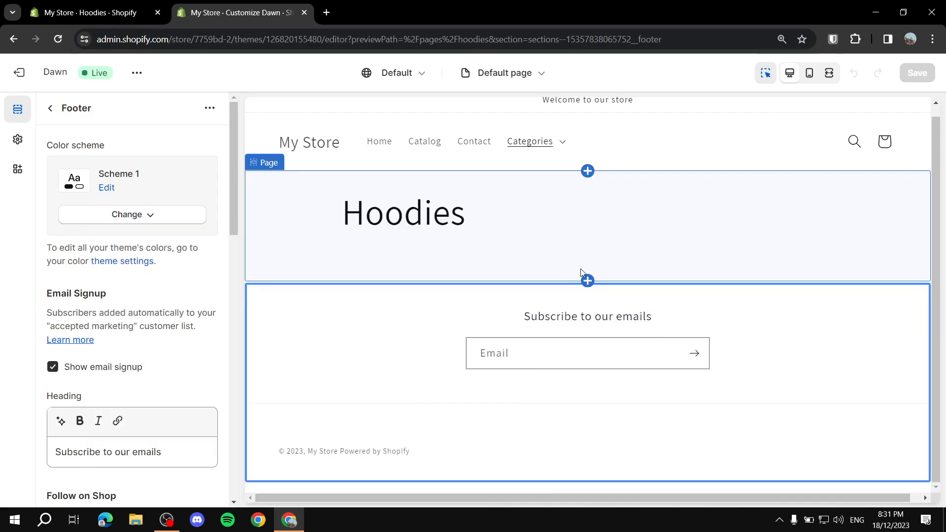
pyautogui.moveTo(586, 279)
pyautogui.click(552, 261)
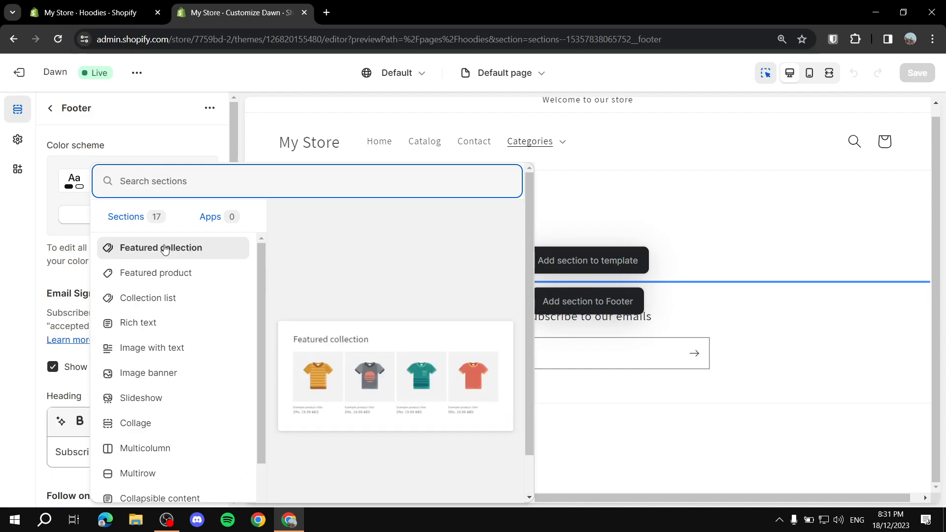
pyautogui.scroll(-2, 173, 323)
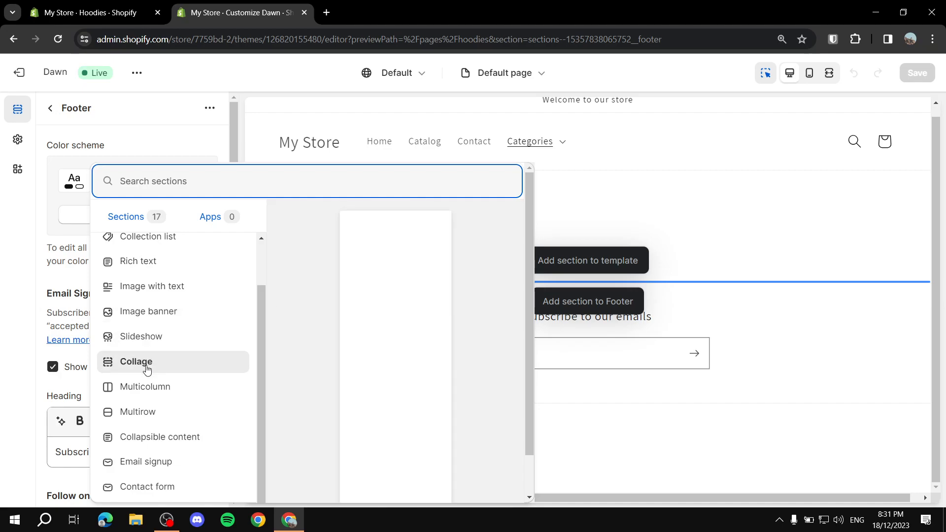
pyautogui.scroll(-1, 176, 350)
pyautogui.scroll(2, 168, 365)
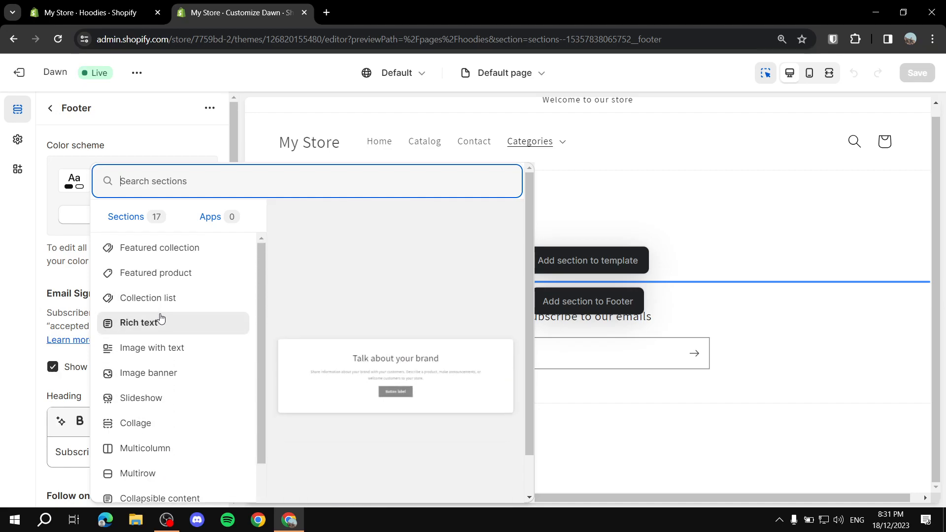
pyautogui.click(160, 278)
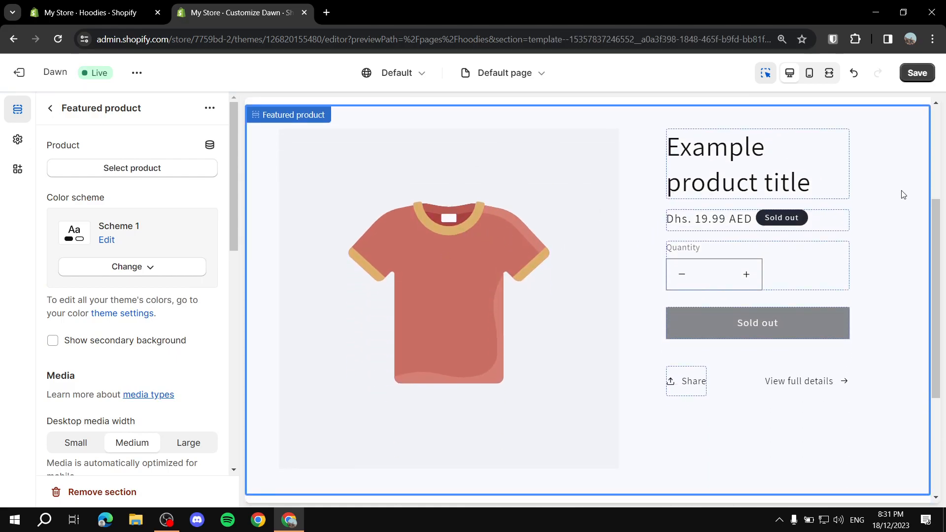
# - Examine the Featured product section and its product selection, searching the store's products for "H"
pyautogui.scroll(-2, 903, 190)
pyautogui.scroll(2, 675, 248)
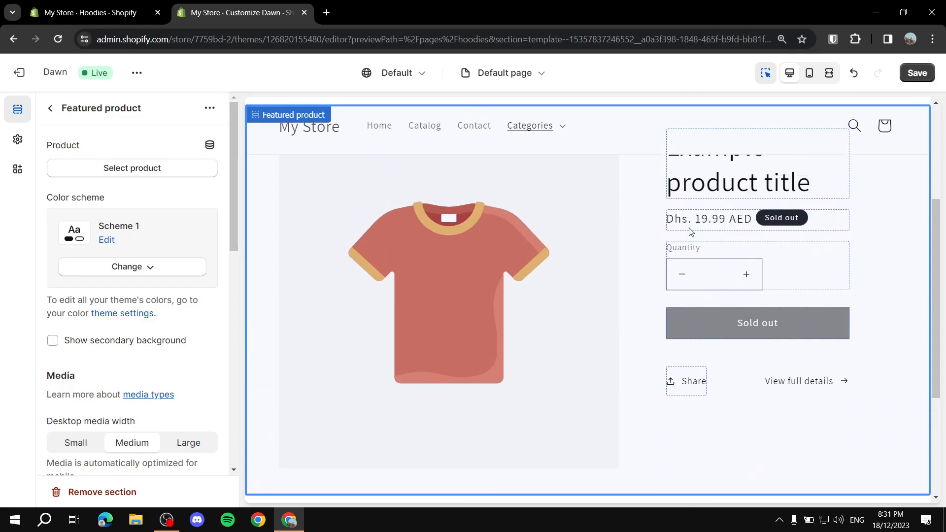
pyautogui.scroll(2, 806, 248)
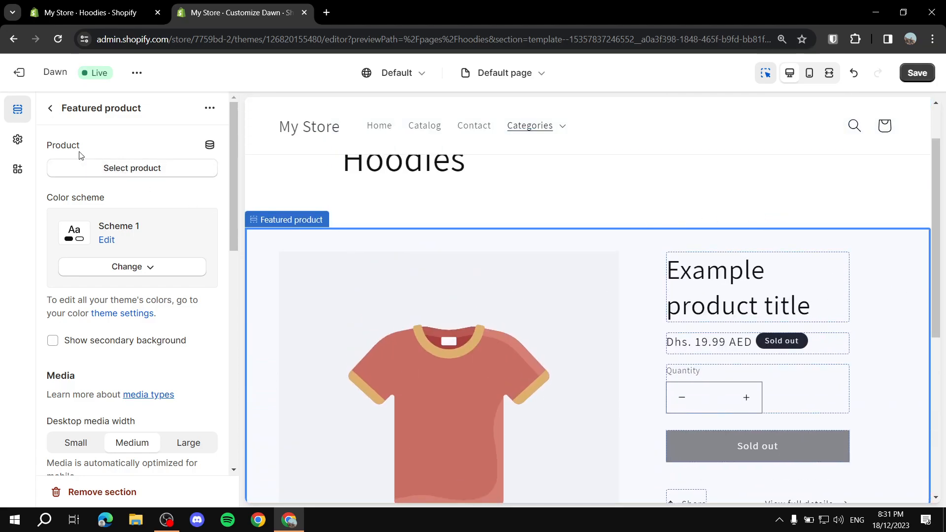
pyautogui.moveTo(53, 146); pyautogui.dragTo(86, 145)
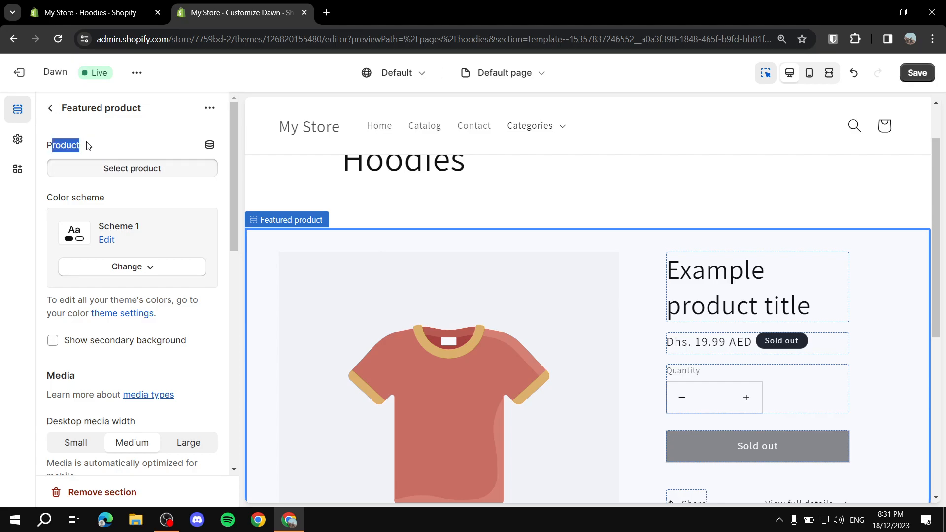
pyautogui.click(124, 141)
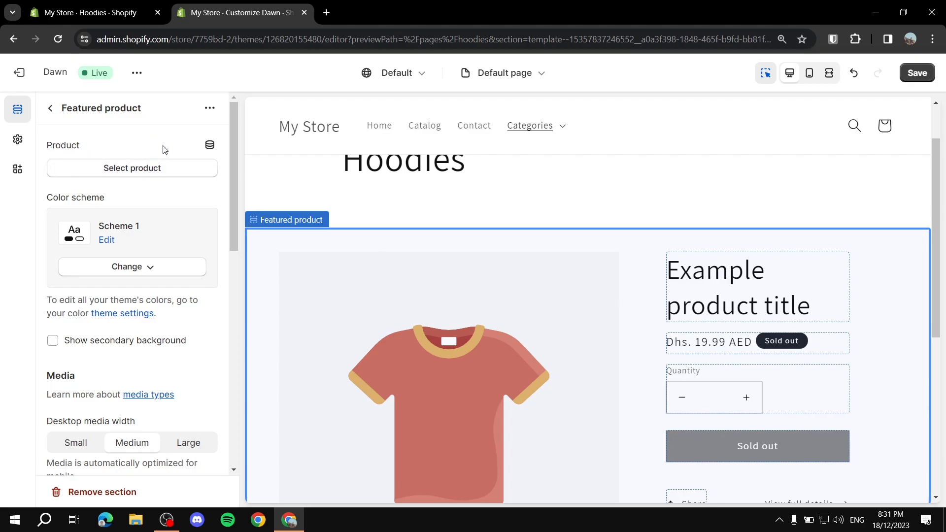
pyautogui.click(133, 168)
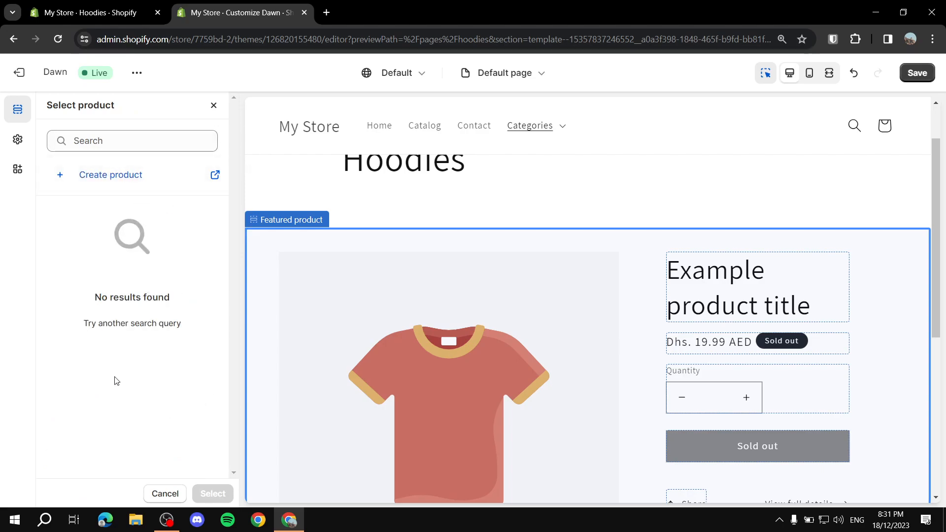
pyautogui.click(110, 141)
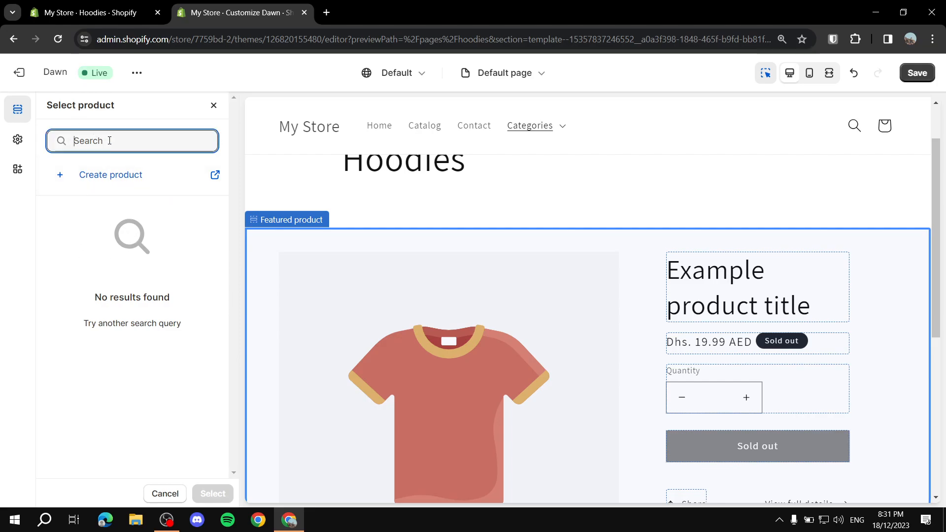
pyautogui.write('H')
pyautogui.click(202, 141)
pyautogui.click(214, 105)
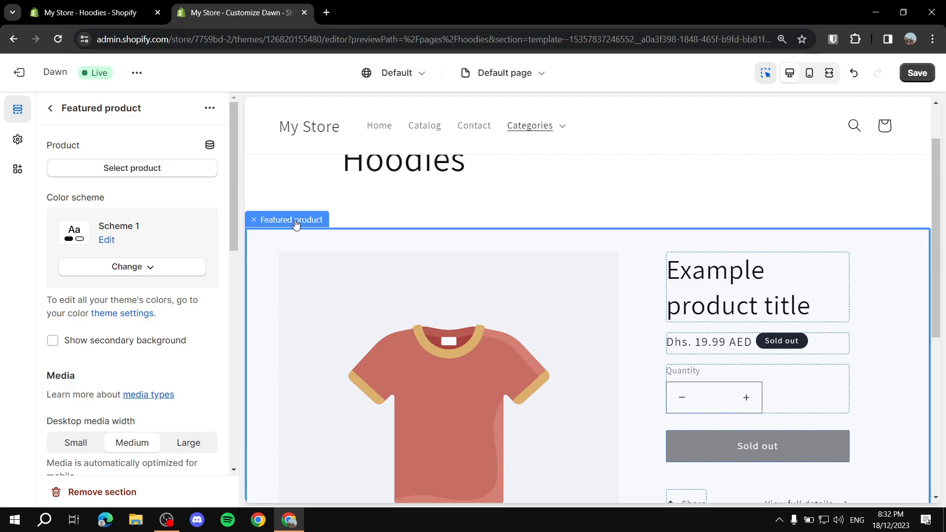
pyautogui.click(141, 176)
pyautogui.click(110, 141)
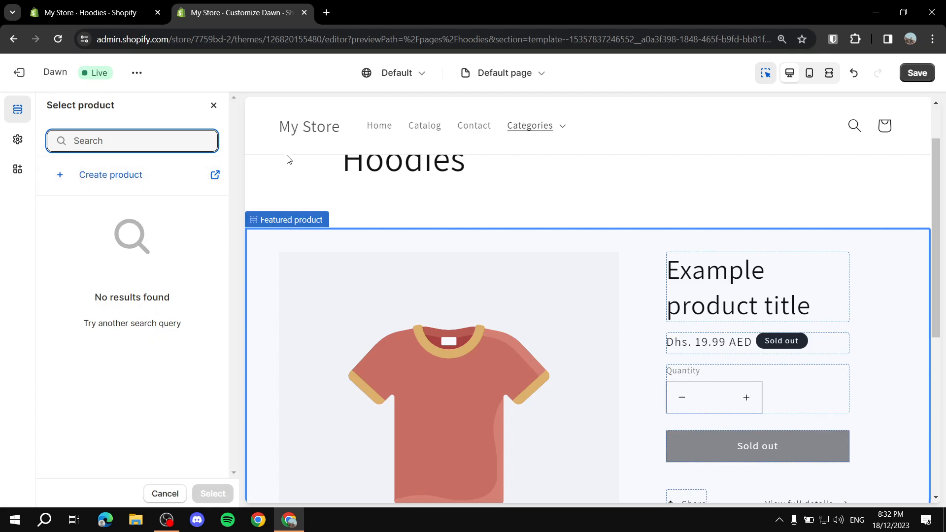
# - Save the template changes and return to the Hoodies page in the store admin
pyautogui.click(916, 73)
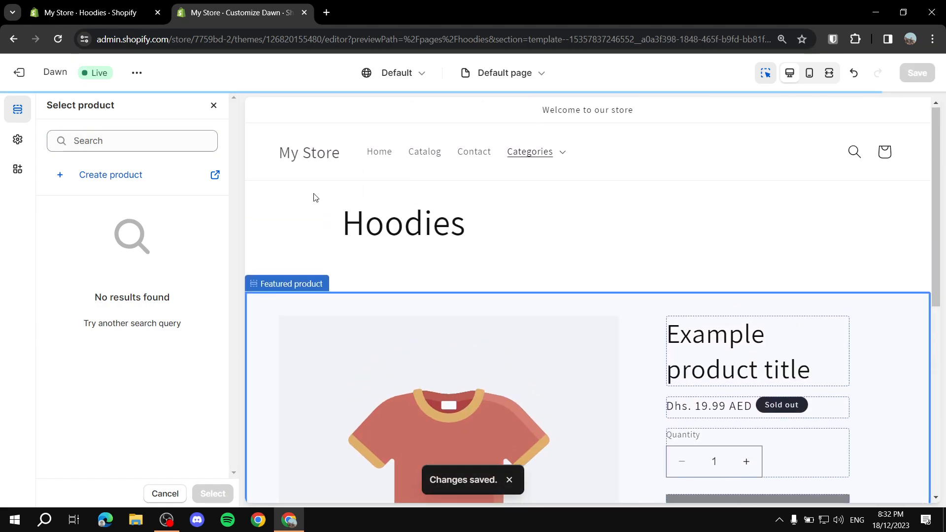
pyautogui.click(98, 5)
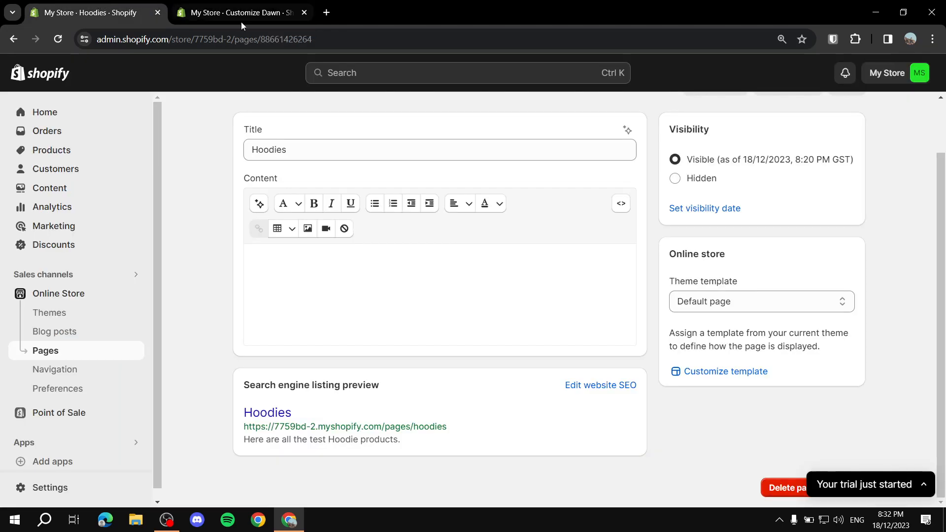
# - View the online store and open the Hoodies page from its Categories menu to check the Featured product section
pyautogui.scroll(2, 509, 272)
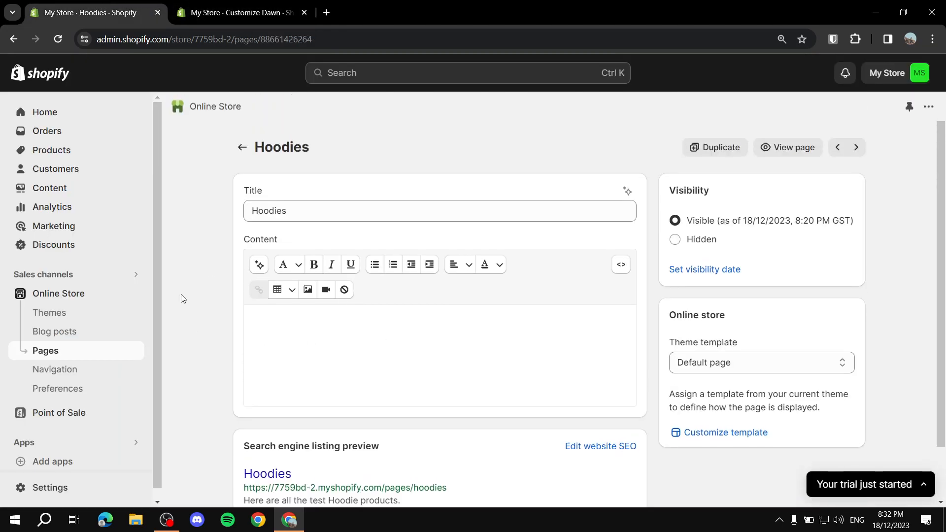
pyautogui.click(49, 312)
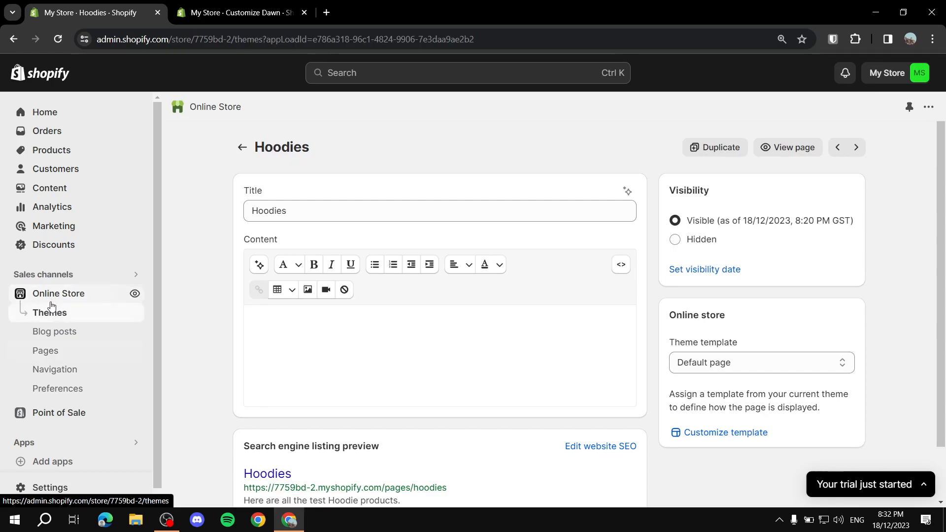
pyautogui.click(134, 293)
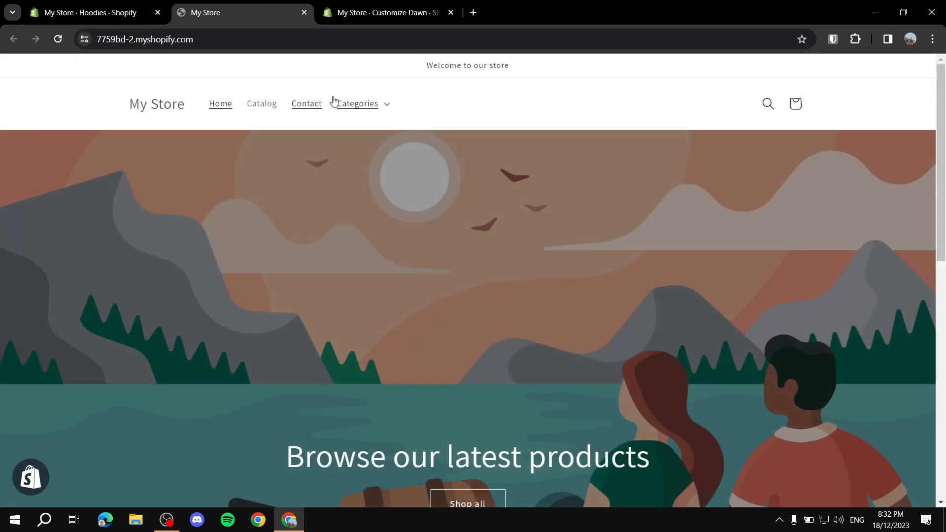
pyautogui.click(340, 103)
pyautogui.click(367, 136)
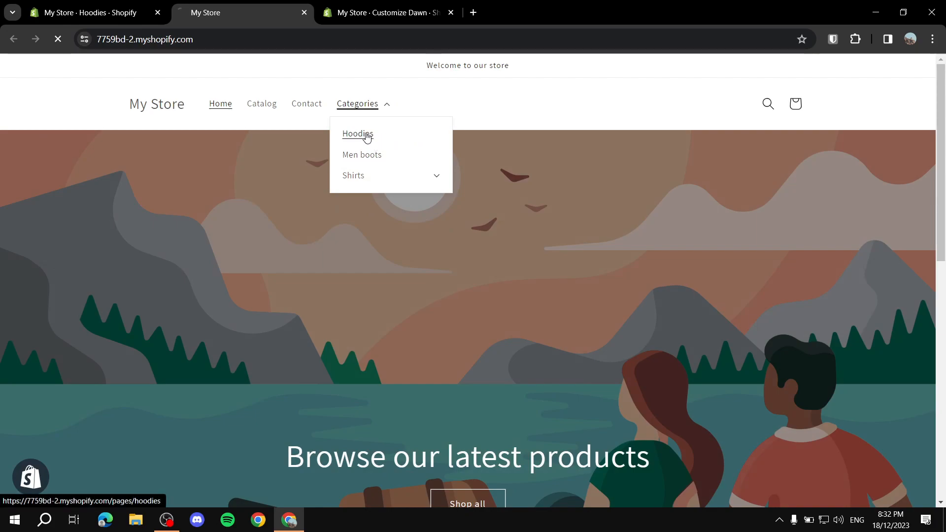
pyautogui.scroll(-1, 375, 207)
pyautogui.scroll(-3, 374, 207)
pyautogui.scroll(4, 259, 234)
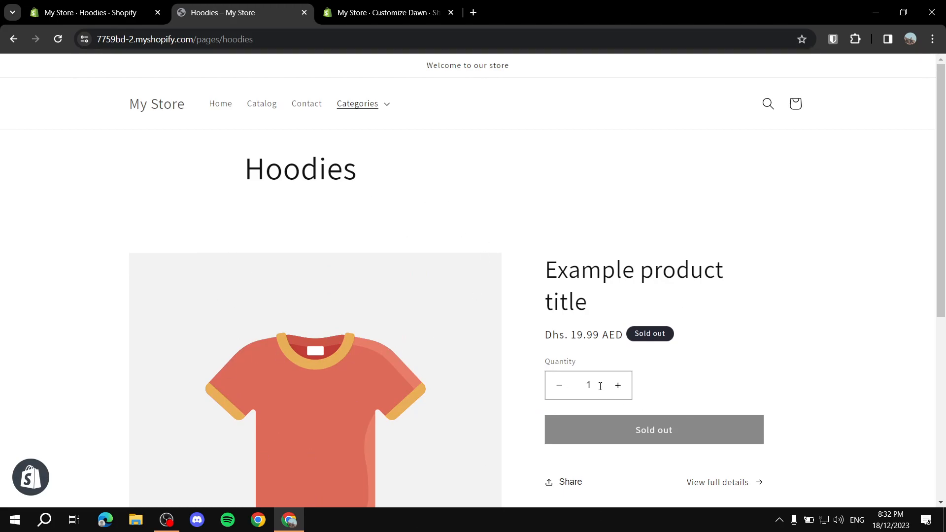
# - Return to the theme editor and add a Collection list section between the Hoodies page section and the Featured product section
pyautogui.click(390, 12)
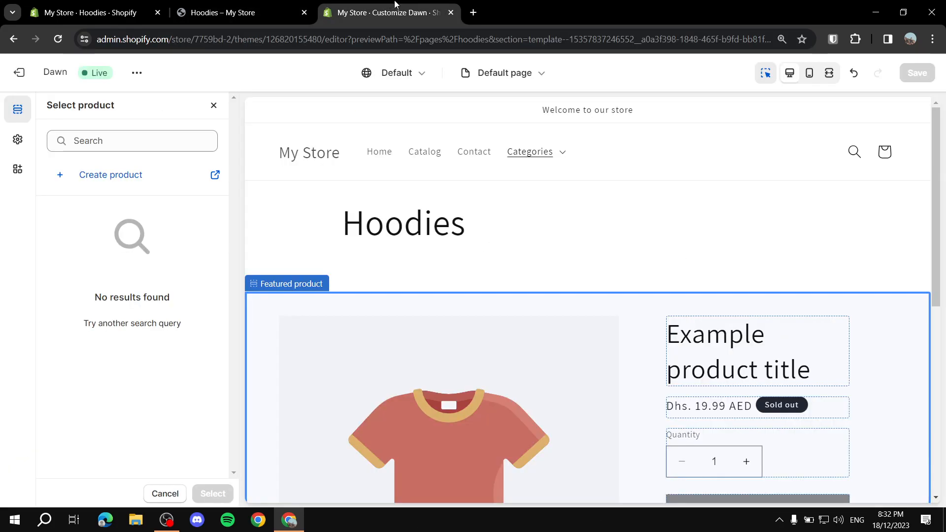
pyautogui.scroll(-3, 557, 211)
pyautogui.scroll(-4, 564, 205)
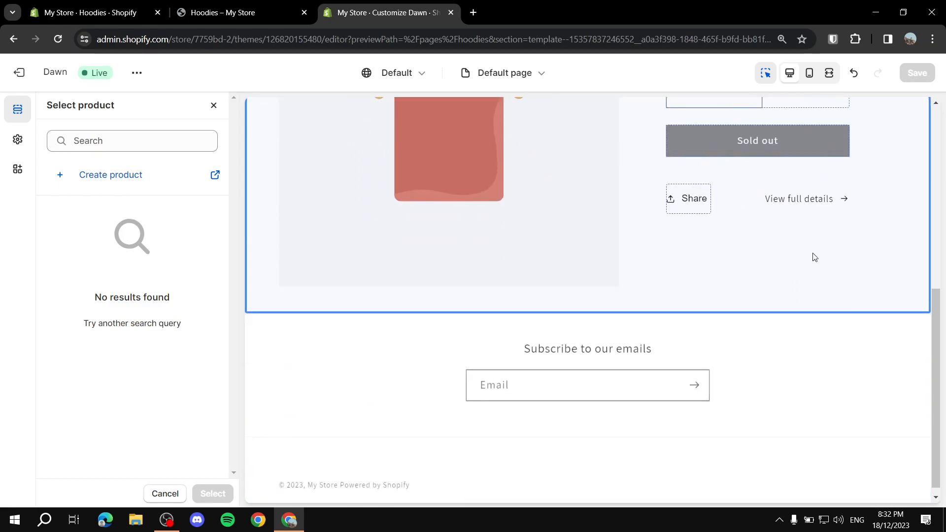
pyautogui.scroll(7, 532, 356)
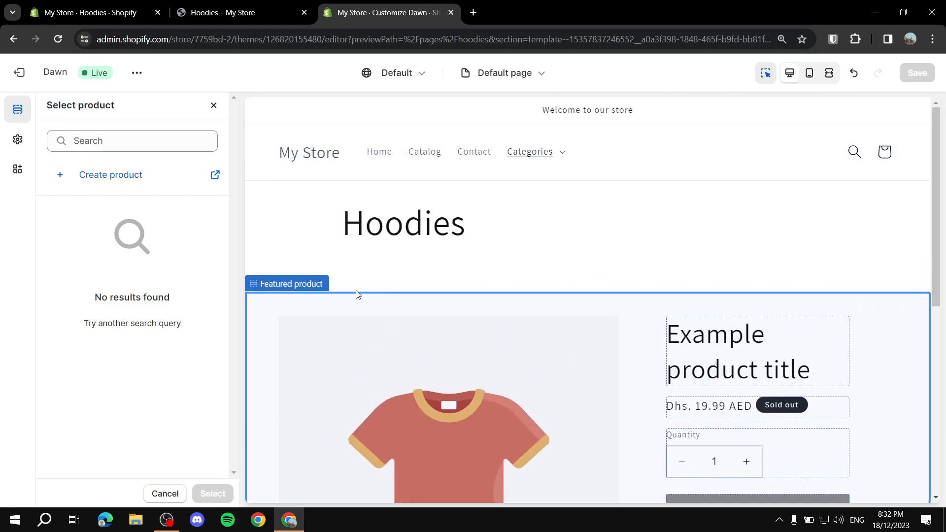
pyautogui.click(289, 283)
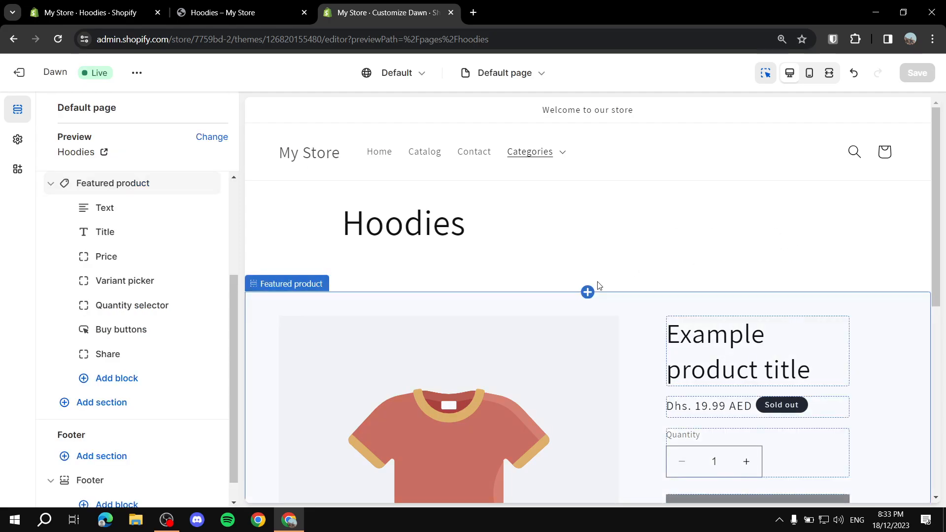
pyautogui.click(588, 292)
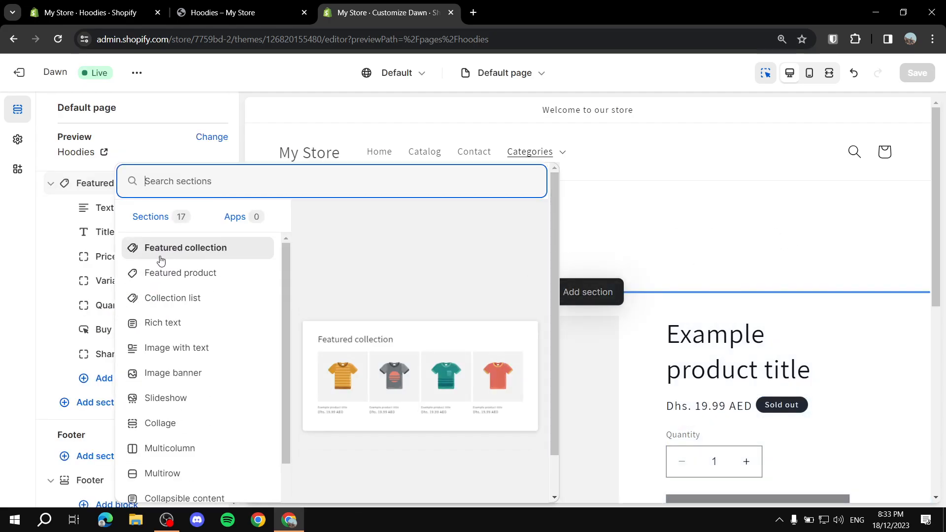
pyautogui.click(160, 298)
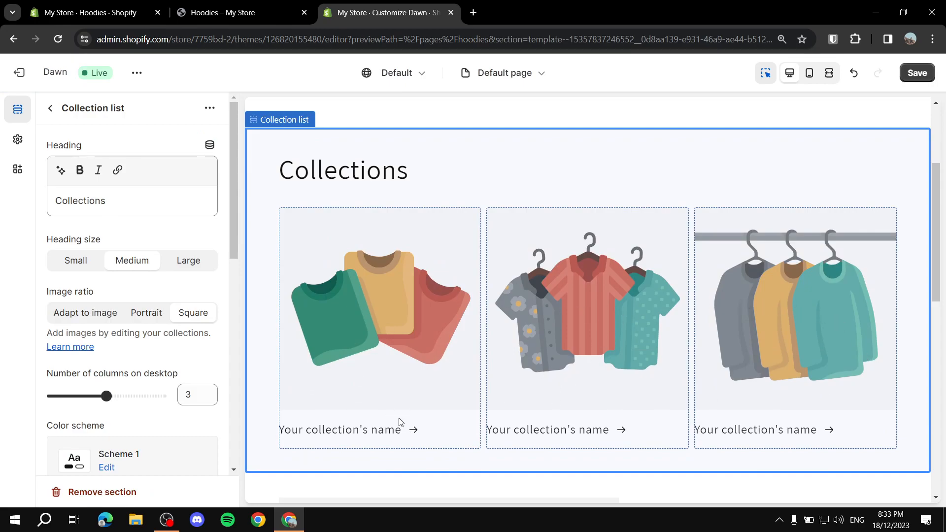
# - Examine the collection selection of the first block in the Collection list, including the option to create a new collection
pyautogui.click(404, 432)
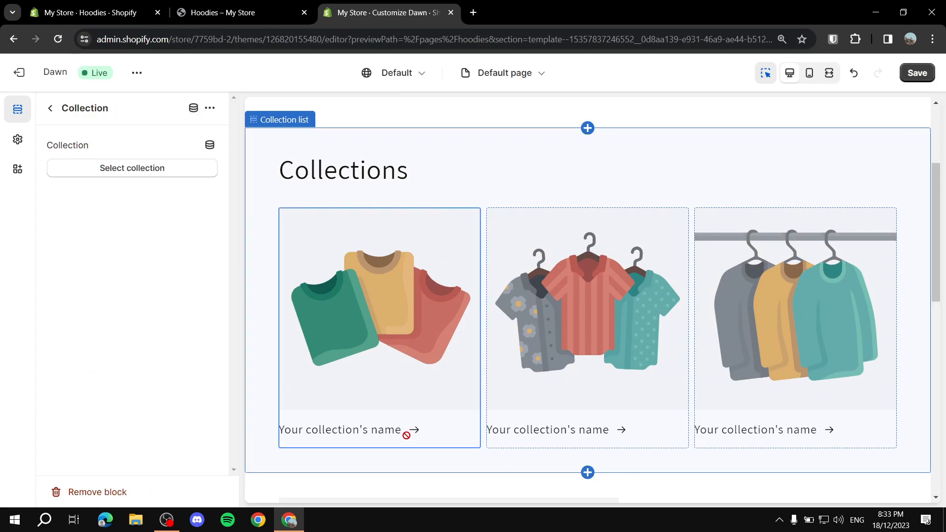
pyautogui.click(134, 177)
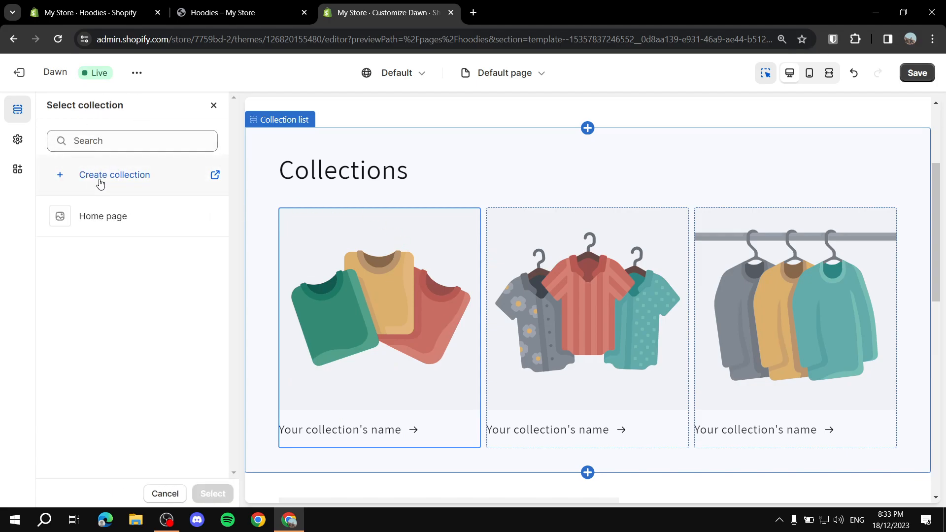
pyautogui.click(107, 180)
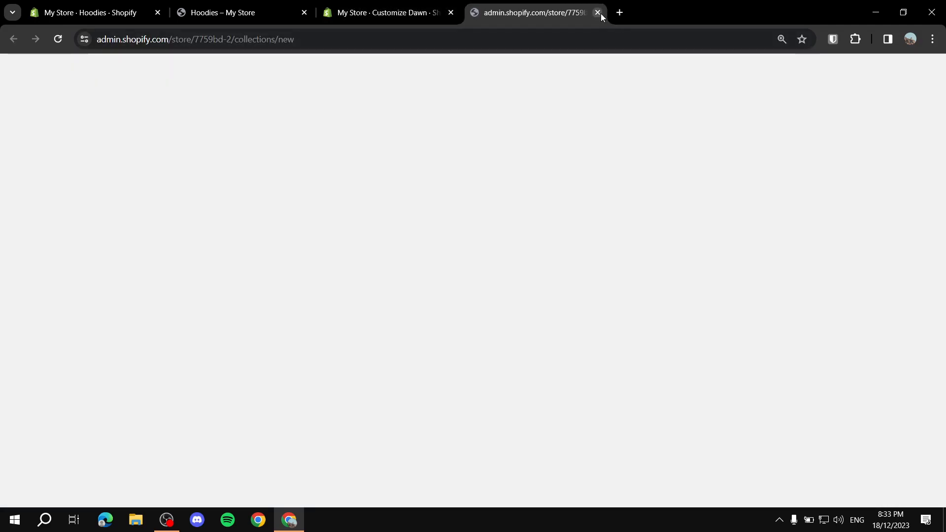
pyautogui.click(597, 12)
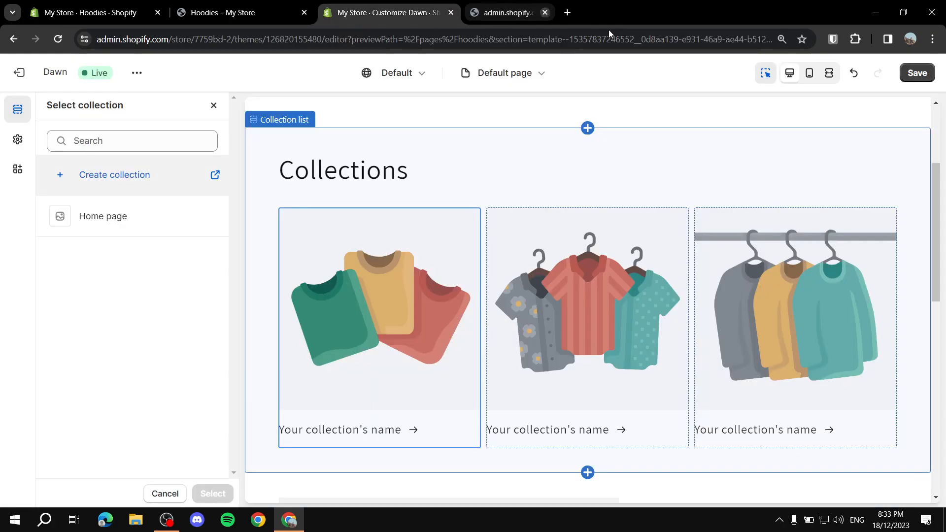
# - Browse the section types that can be added above the Collection list, and return to the Themes page in the store admin
pyautogui.click(586, 127)
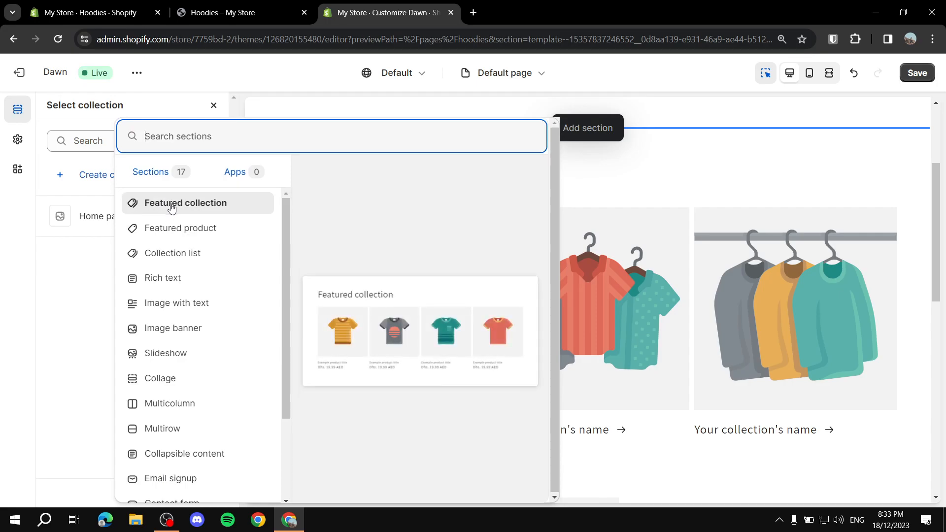
pyautogui.scroll(-2, 158, 321)
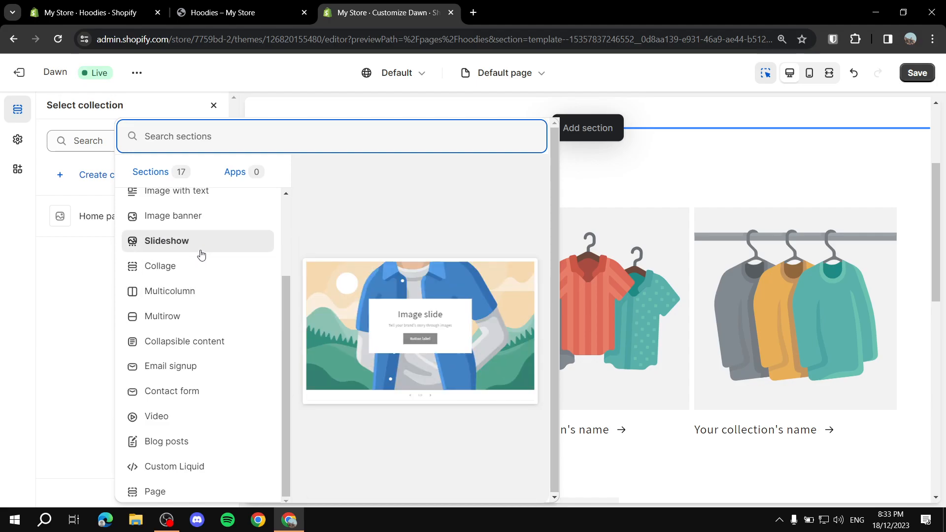
pyautogui.scroll(1, 221, 354)
pyautogui.scroll(3, 221, 354)
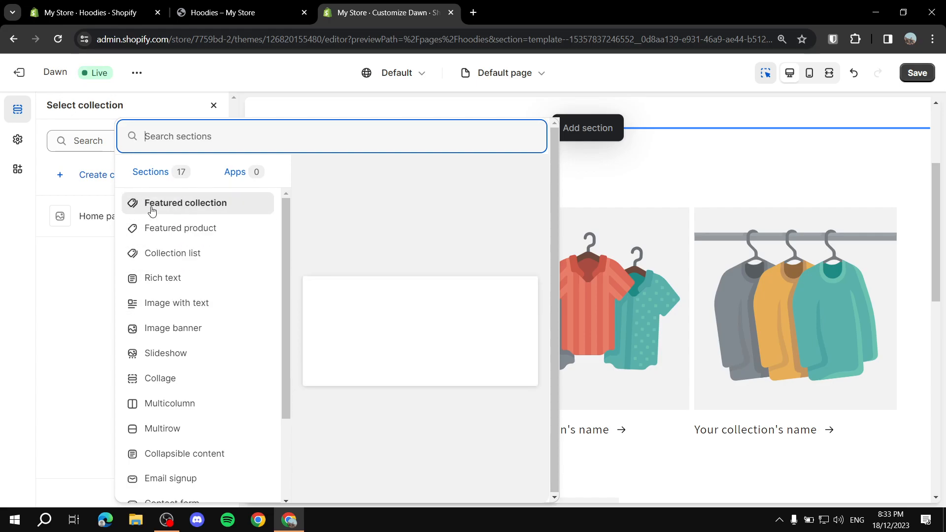
pyautogui.click(214, 254)
pyautogui.click(665, 108)
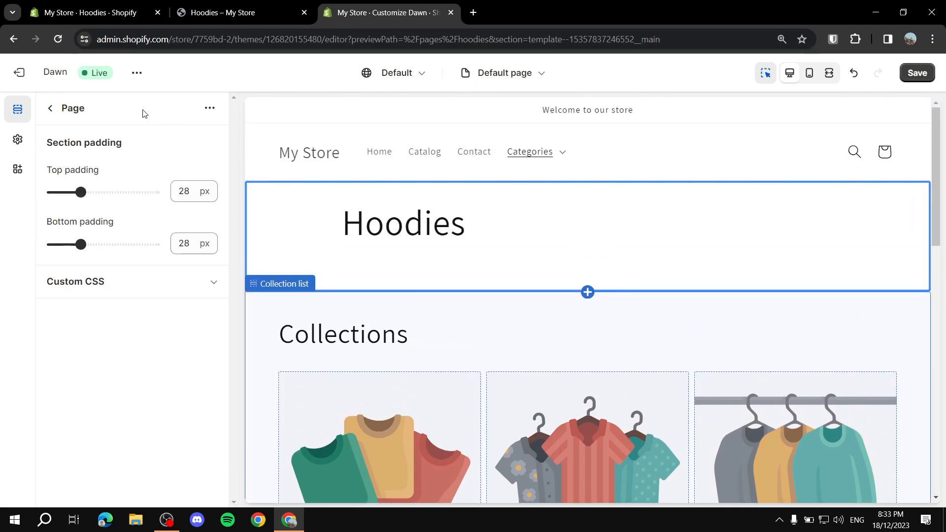
pyautogui.click(51, 109)
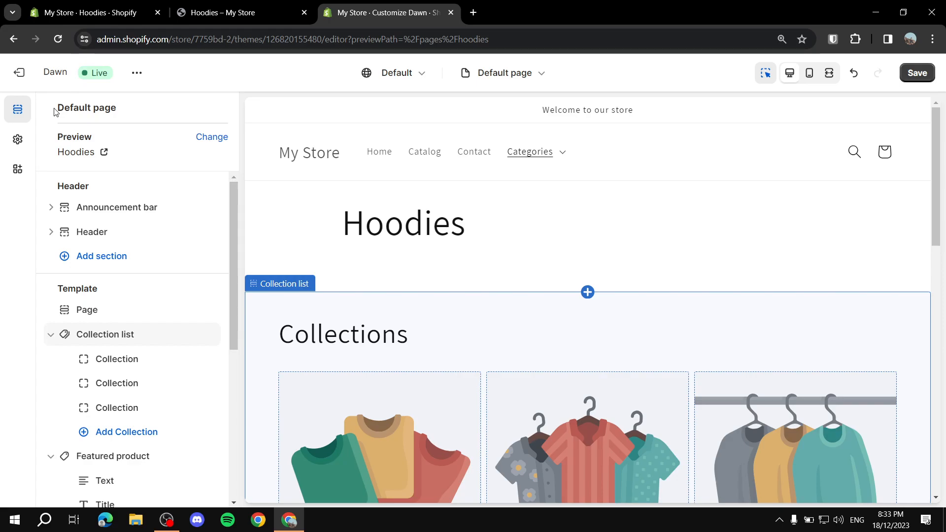
pyautogui.click(86, 13)
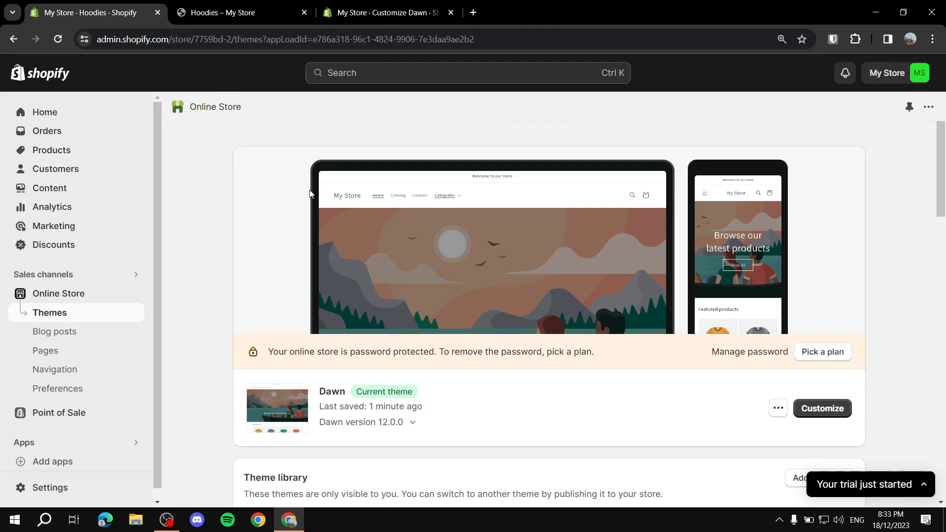